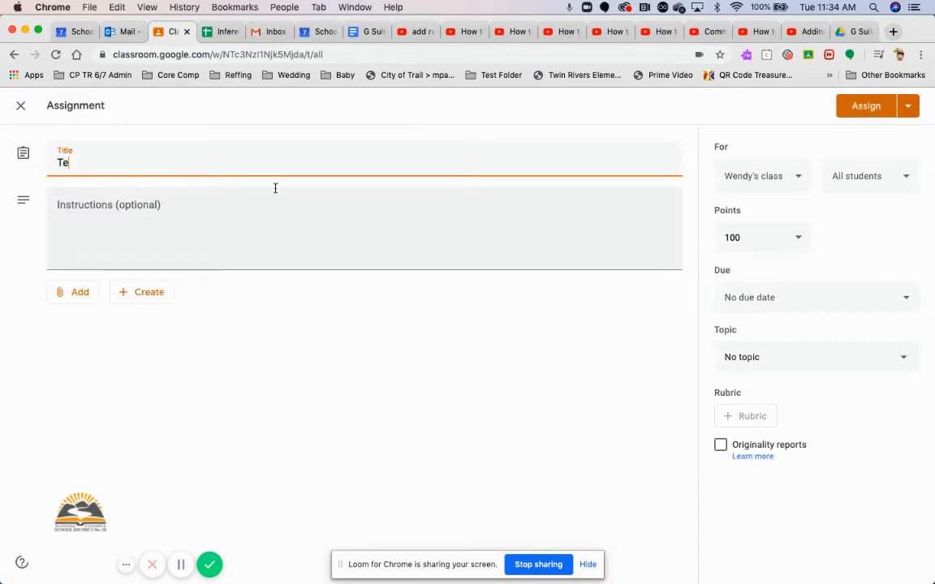
Enter "Please follow" as the assignment's instructions
{"action": "left_click", "coordinate": [219, 226]}
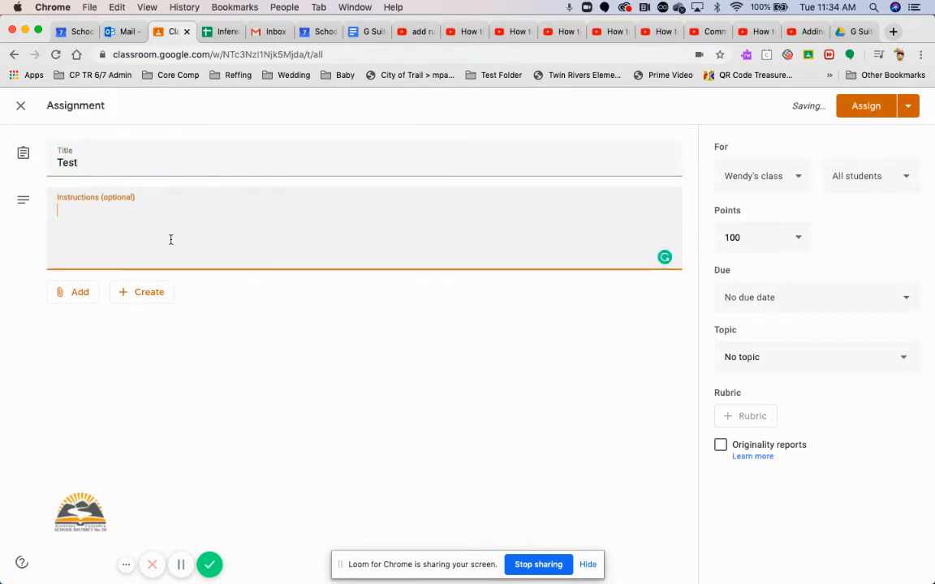
{"action": "type", "text": "Please "}
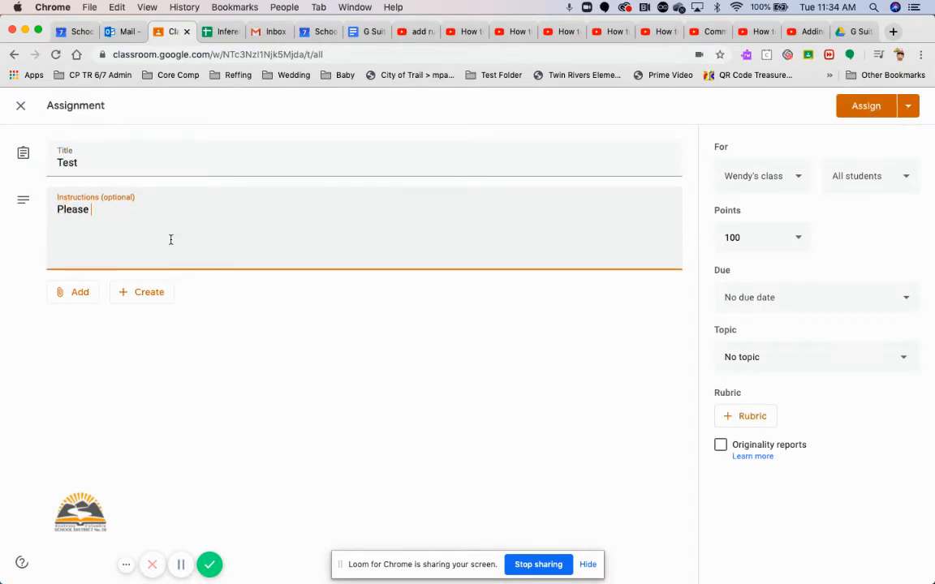
{"action": "type", "text": "follow"}
Review the assignment's options for adding attachments, creating new files and setting points
{"action": "left_click", "coordinate": [82, 296]}
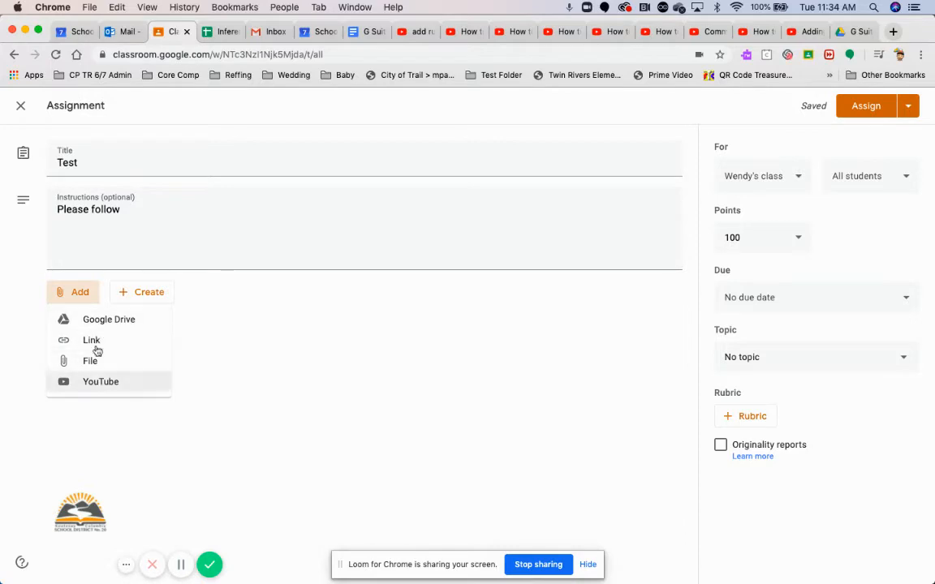
{"action": "left_click", "coordinate": [134, 297]}
{"action": "left_click", "coordinate": [135, 297]}
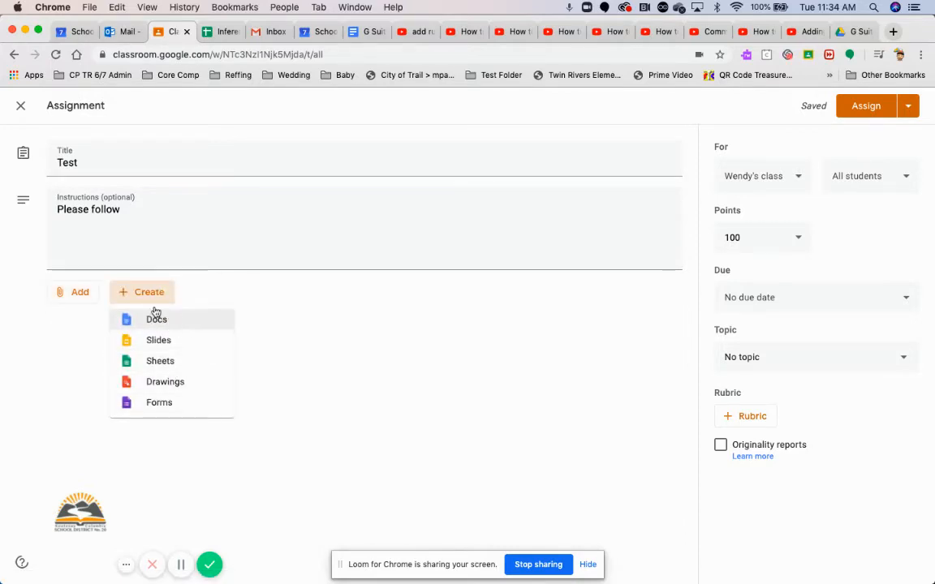
{"action": "left_click", "coordinate": [82, 298]}
{"action": "left_click", "coordinate": [81, 297]}
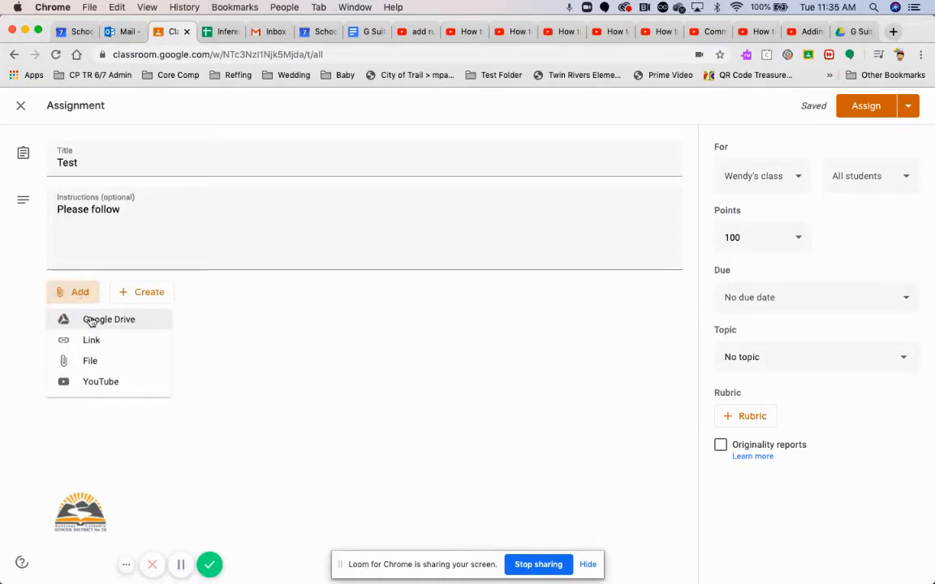
{"action": "left_click", "coordinate": [445, 318]}
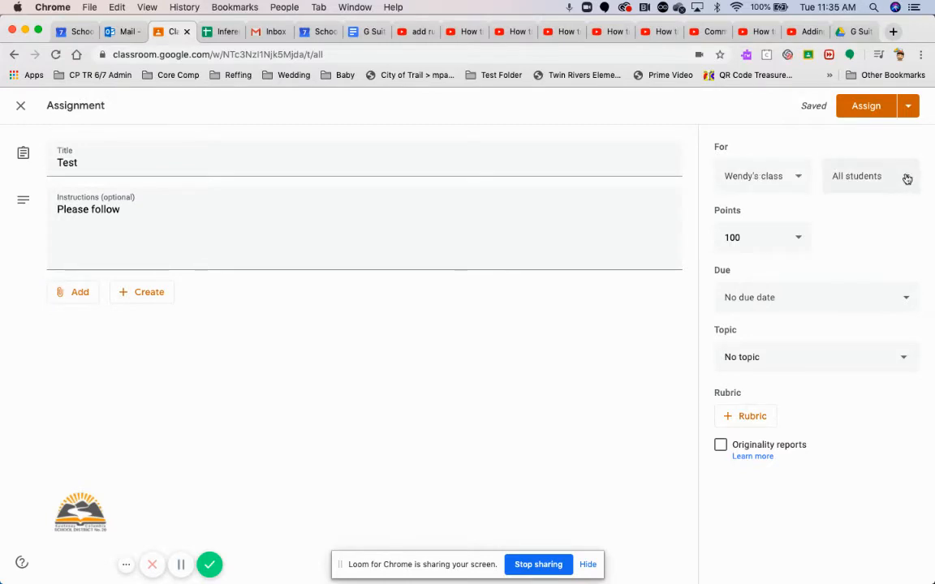
{"action": "left_click", "coordinate": [752, 238]}
{"action": "left_click", "coordinate": [835, 232]}
{"action": "left_click", "coordinate": [794, 241]}
{"action": "left_click", "coordinate": [841, 251]}
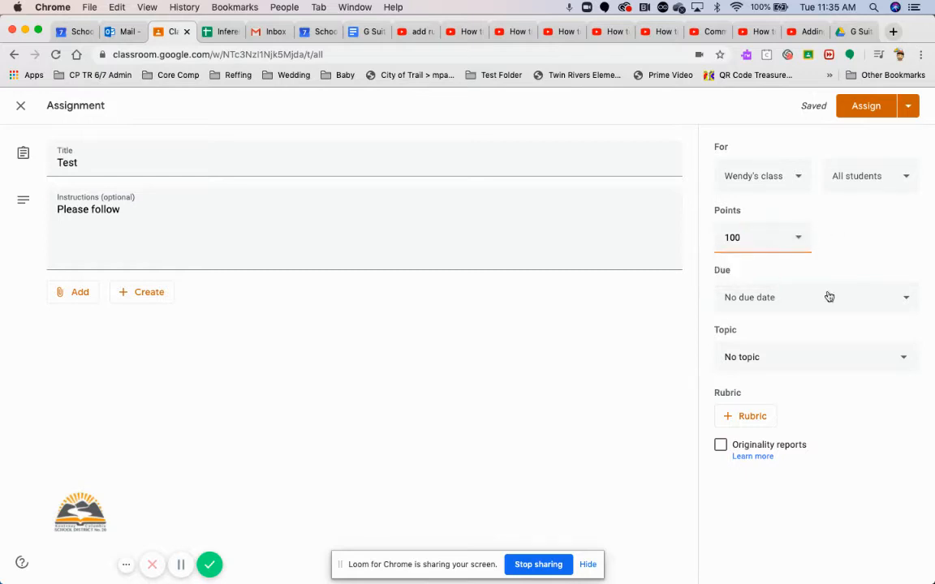
Set the assignment's due date to April 10, 2020, without a time
{"action": "left_click", "coordinate": [826, 299]}
{"action": "left_click", "coordinate": [803, 347]}
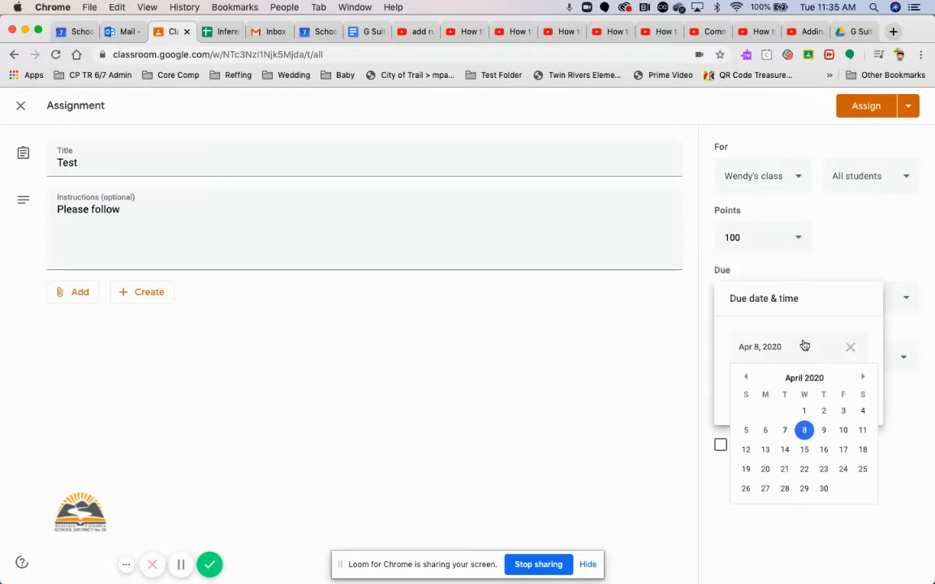
{"action": "left_click", "coordinate": [843, 430]}
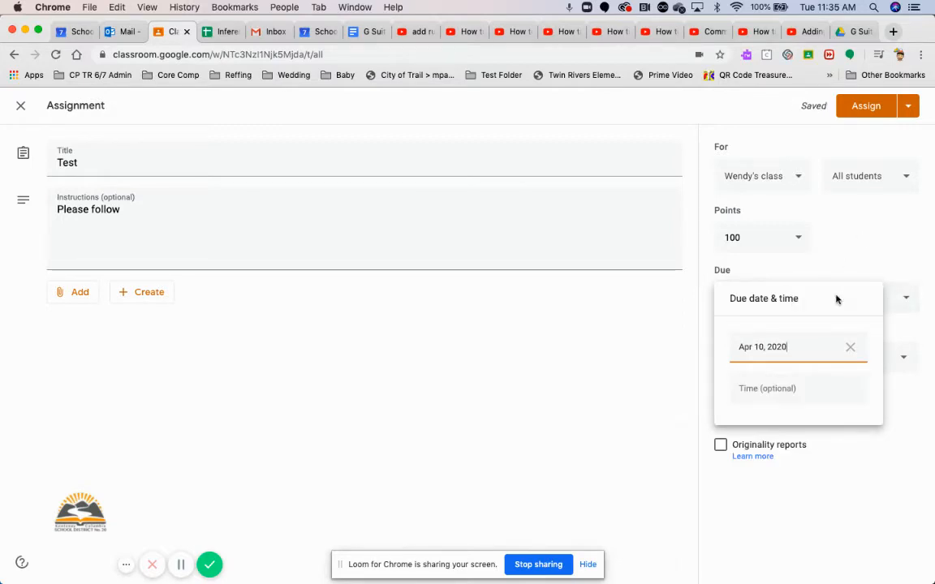
{"action": "left_click", "coordinate": [869, 236]}
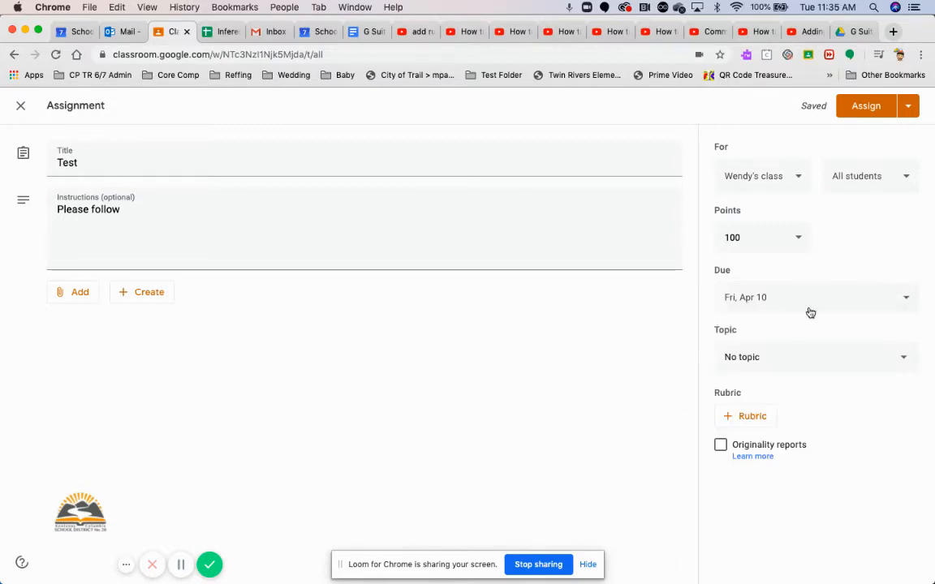
Create a new topic named "Test Video" for the assignment
{"action": "left_click", "coordinate": [811, 358]}
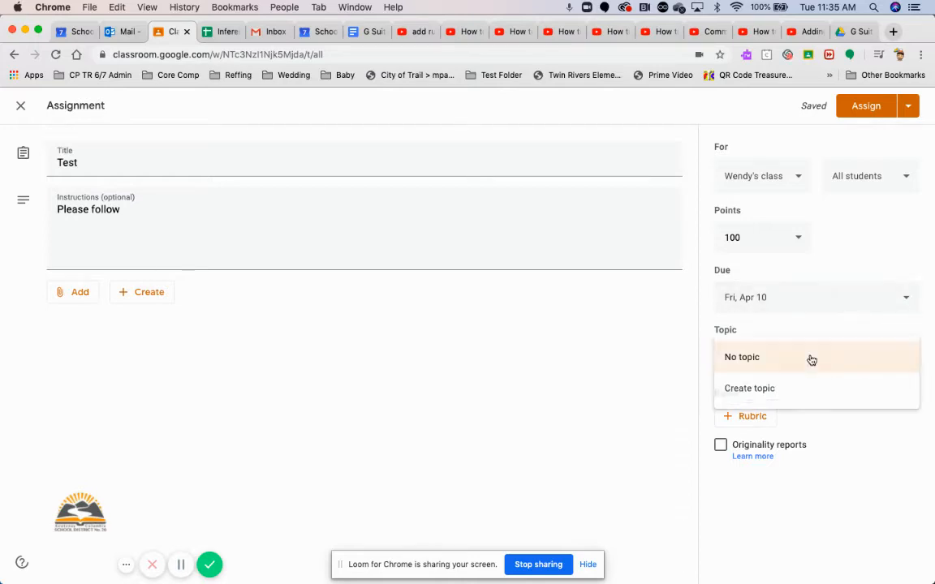
{"action": "left_click", "coordinate": [778, 390]}
{"action": "type", "text": "Test Video"}
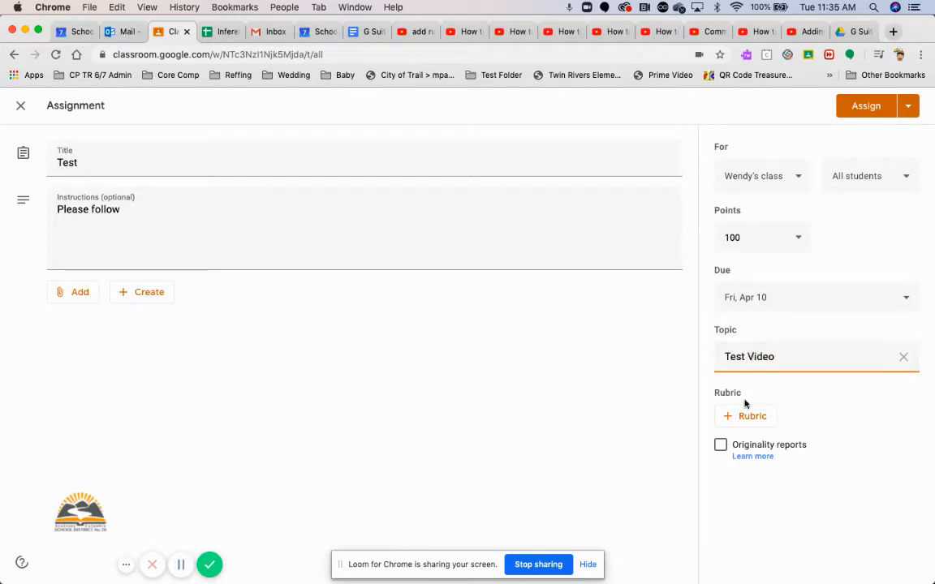
{"action": "left_click", "coordinate": [900, 403]}
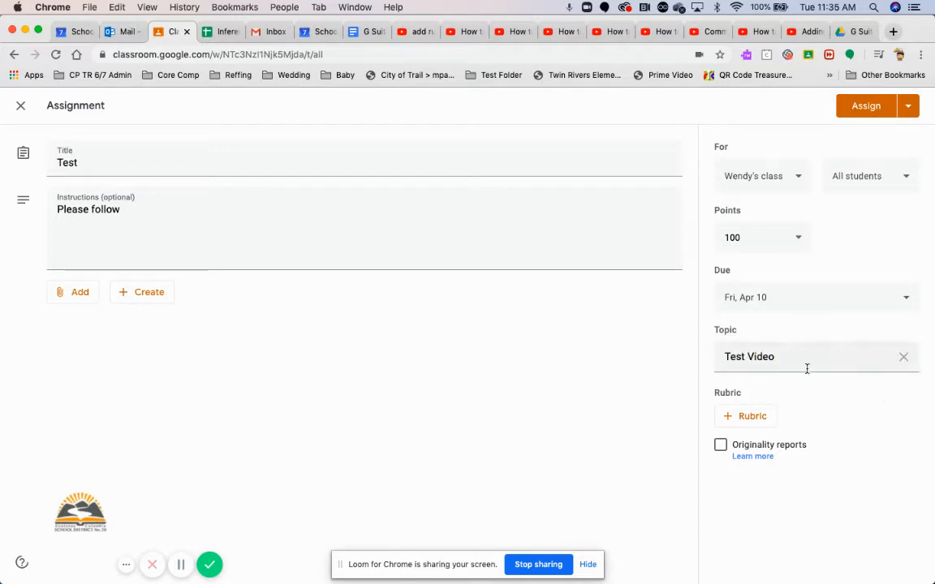
Create a new rubric for the assignment with a criterion titled "Test Rubric" and described as "Verbs"
{"action": "left_click", "coordinate": [760, 420]}
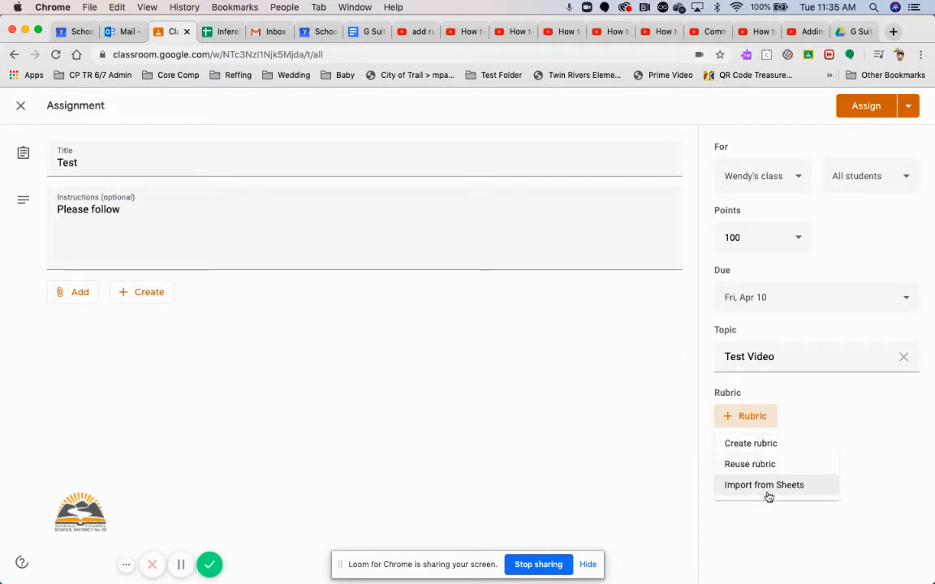
{"action": "left_click", "coordinate": [764, 446]}
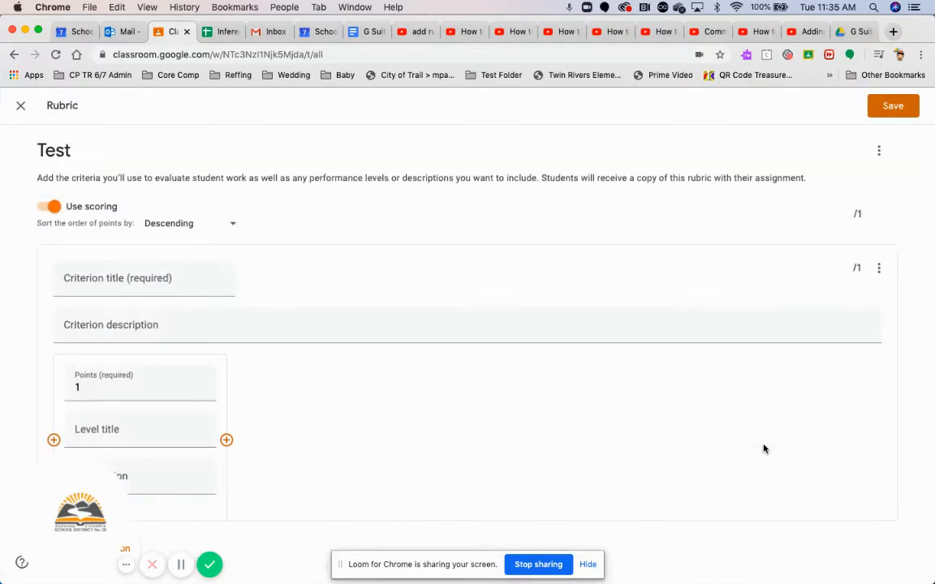
{"action": "left_click", "coordinate": [134, 286]}
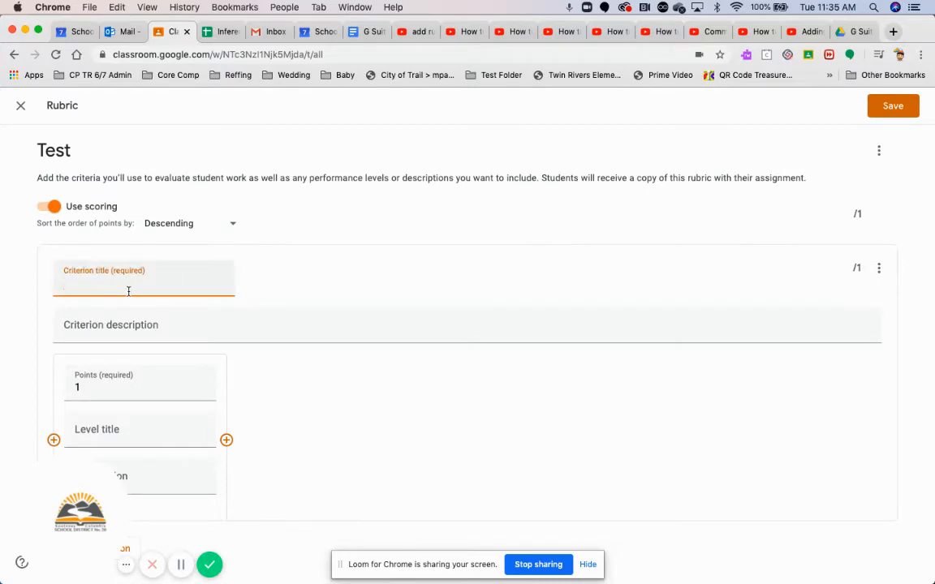
{"action": "type", "text": "Test Rubric"}
{"action": "left_click", "coordinate": [146, 326]}
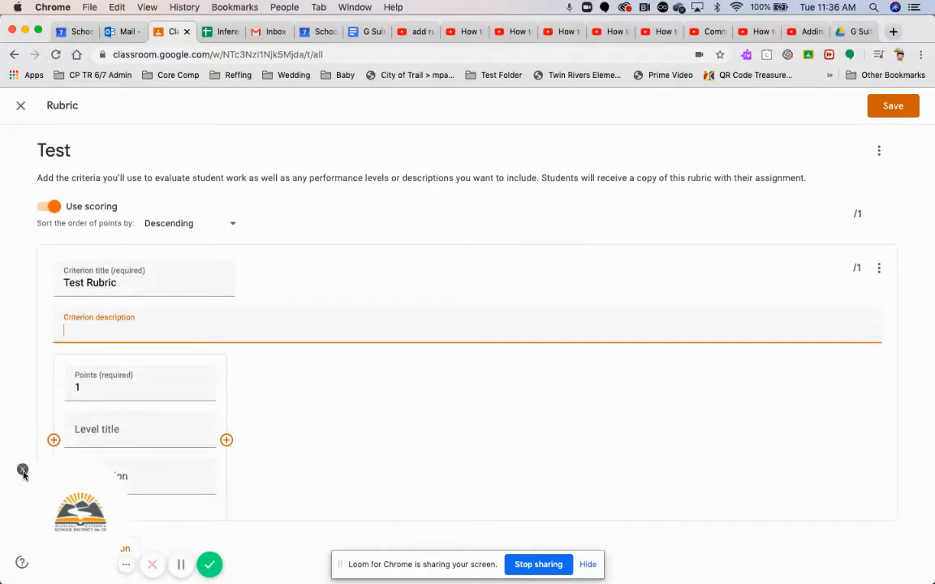
{"action": "left_click", "coordinate": [23, 470]}
{"action": "left_click", "coordinate": [91, 333]}
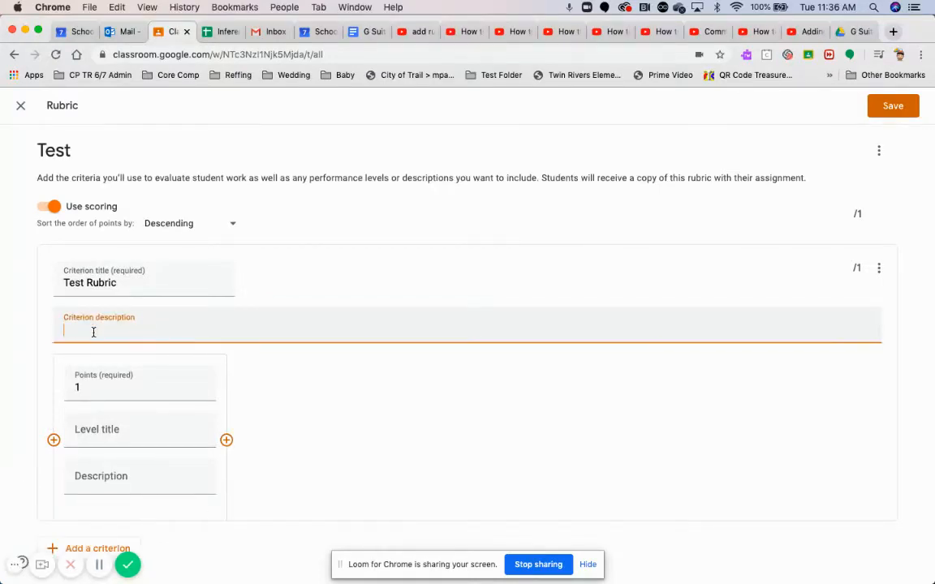
{"action": "type", "text": "Verbs"}
Set the points of the criterion's first level to 4
{"action": "scroll", "coordinate": [280, 364], "scroll_direction": "down", "scroll_amount": 1}
{"action": "left_click", "coordinate": [193, 365]}
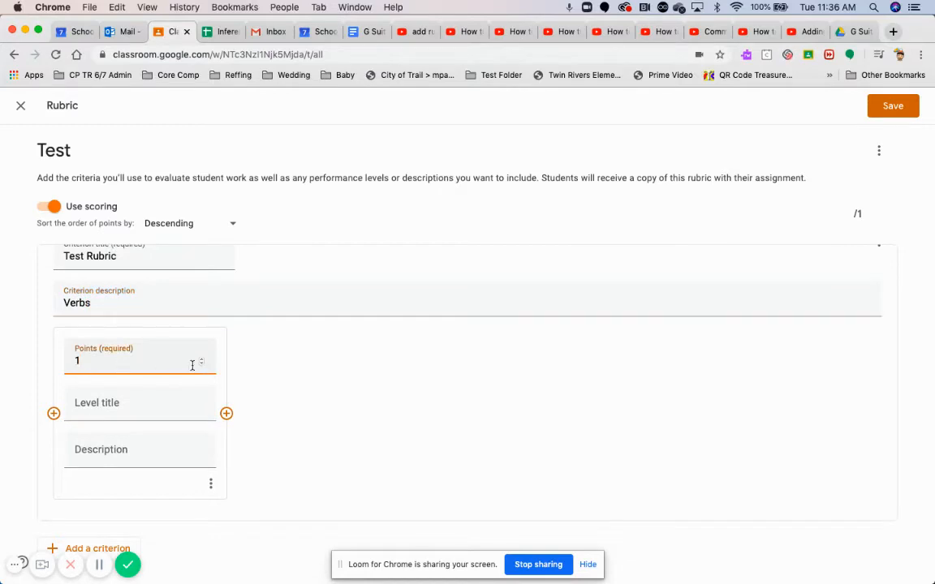
{"action": "left_click", "coordinate": [201, 362]}
{"action": "left_click", "coordinate": [200, 361]}
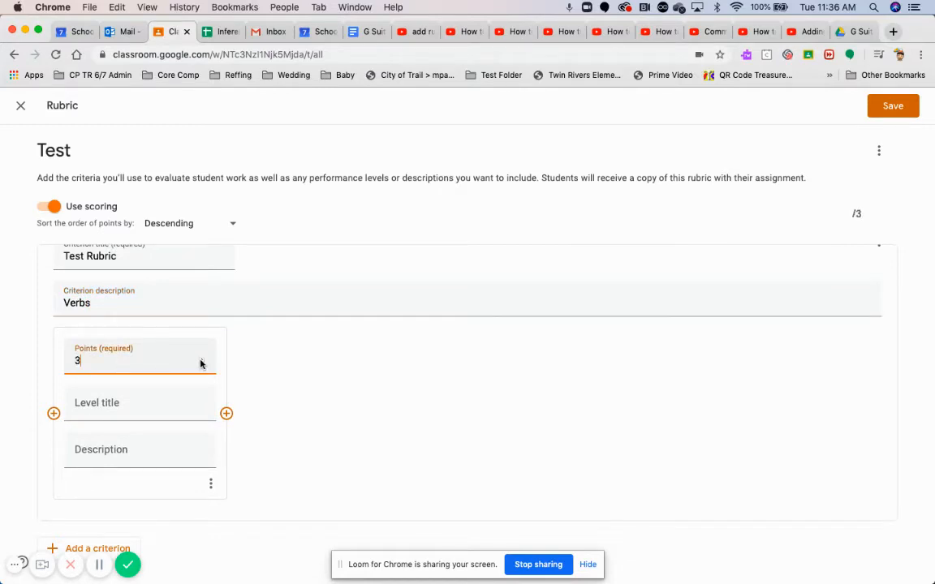
Title the criterion's first level "NYM"
{"action": "left_click", "coordinate": [147, 409]}
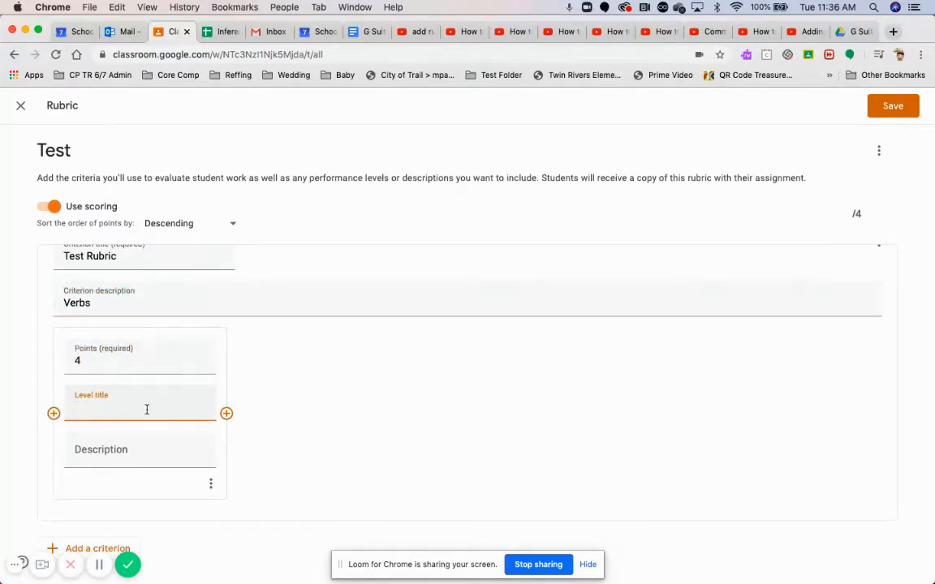
{"action": "type", "text": "AE"}
{"action": "key", "text": "BackSpace"}
{"action": "key", "text": "BackSpace"}
{"action": "left_click", "coordinate": [156, 460]}
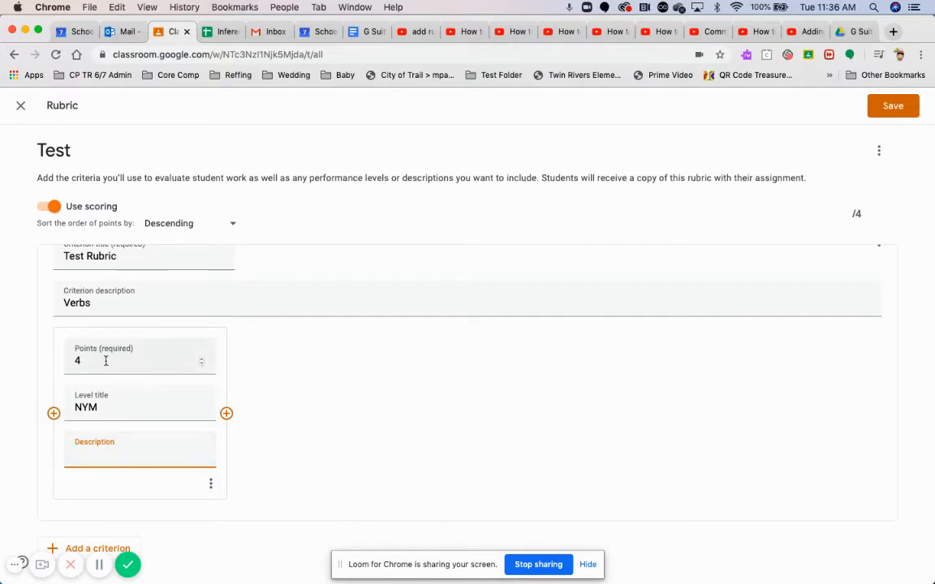
Set the NYM level's points to 1 and enter "NYM description" as its description
{"action": "left_click", "coordinate": [202, 364]}
{"action": "left_click", "coordinate": [202, 365]}
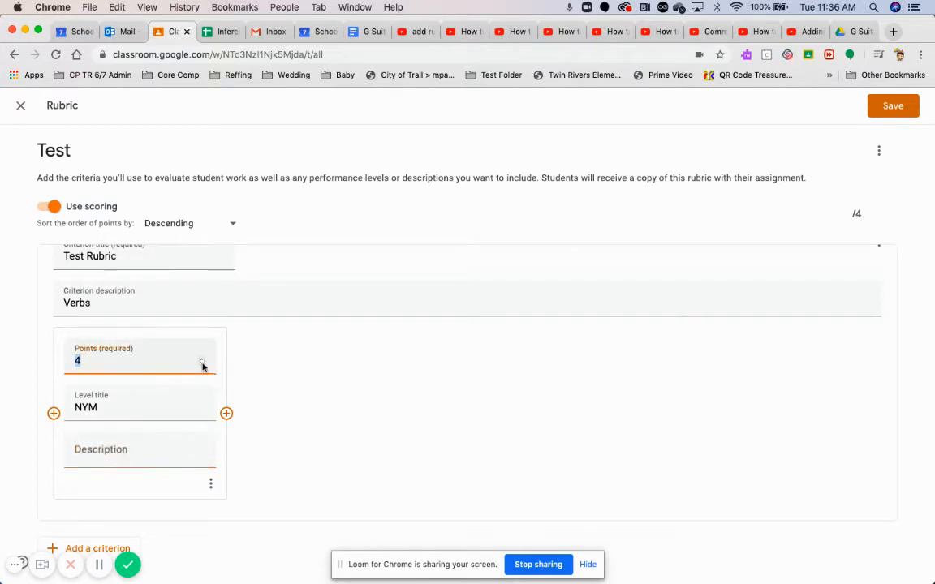
{"action": "left_click", "coordinate": [202, 365]}
{"action": "left_click", "coordinate": [202, 364]}
{"action": "left_click", "coordinate": [149, 460]}
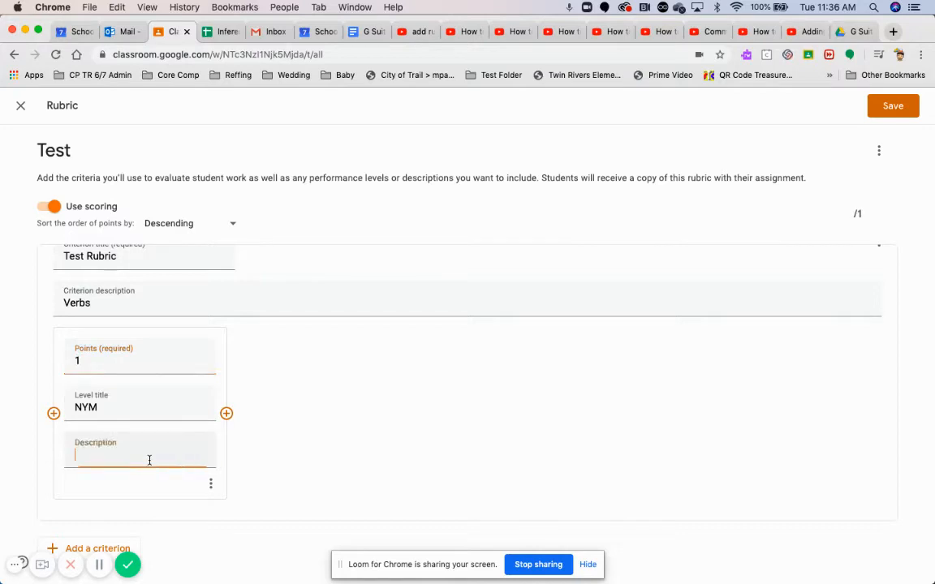
{"action": "type", "text": "NYM"}
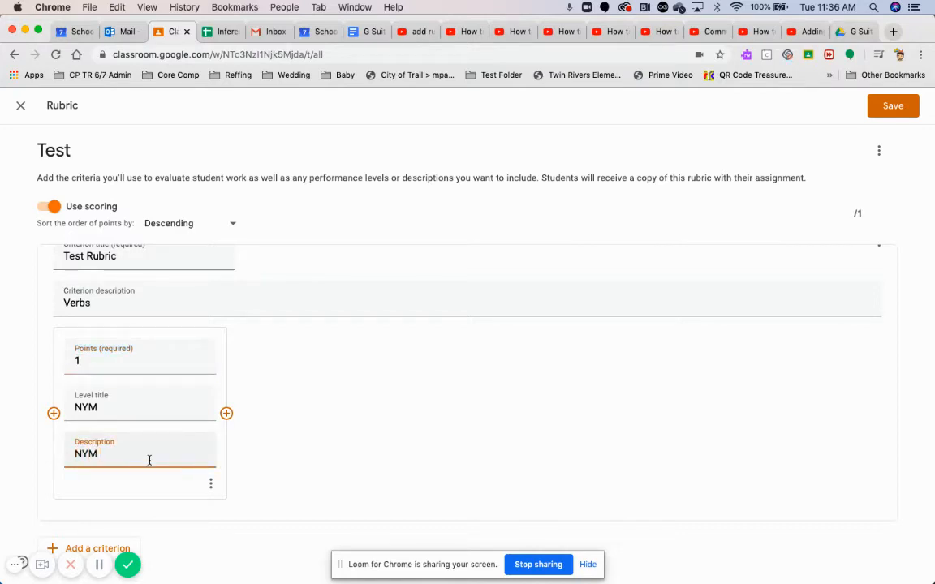
{"action": "type", "text": " description"}
{"action": "left_click", "coordinate": [211, 486]}
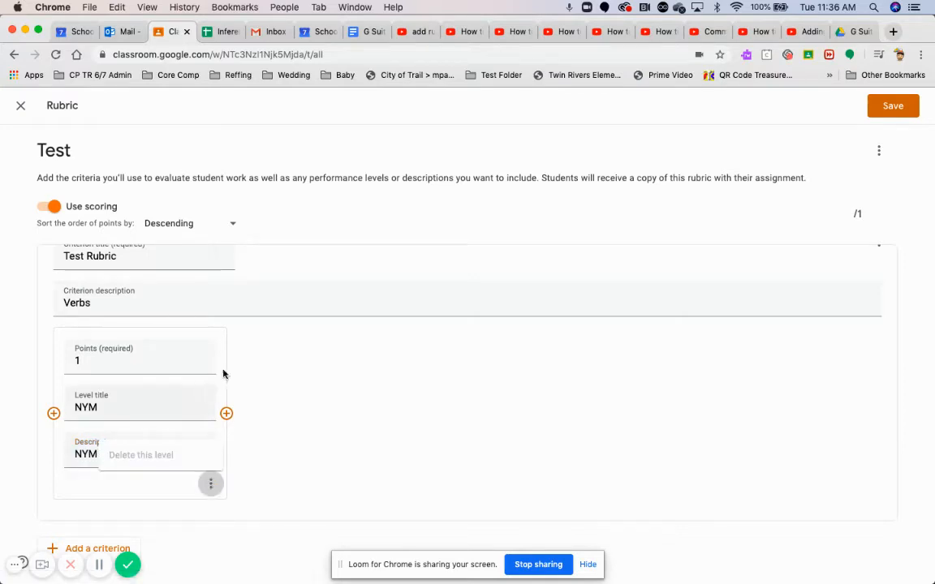
{"action": "left_click", "coordinate": [265, 378]}
Add a second level after NYM worth 2 points, titled "AE" and described as "AE description"
{"action": "left_click", "coordinate": [227, 414]}
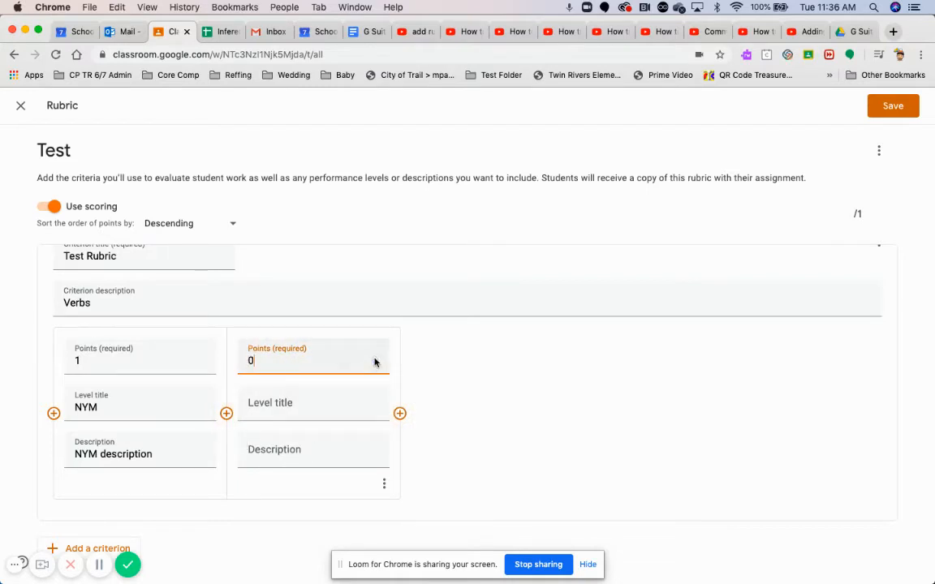
{"action": "left_click", "coordinate": [374, 358]}
{"action": "left_click", "coordinate": [374, 359]}
{"action": "left_click", "coordinate": [312, 399]}
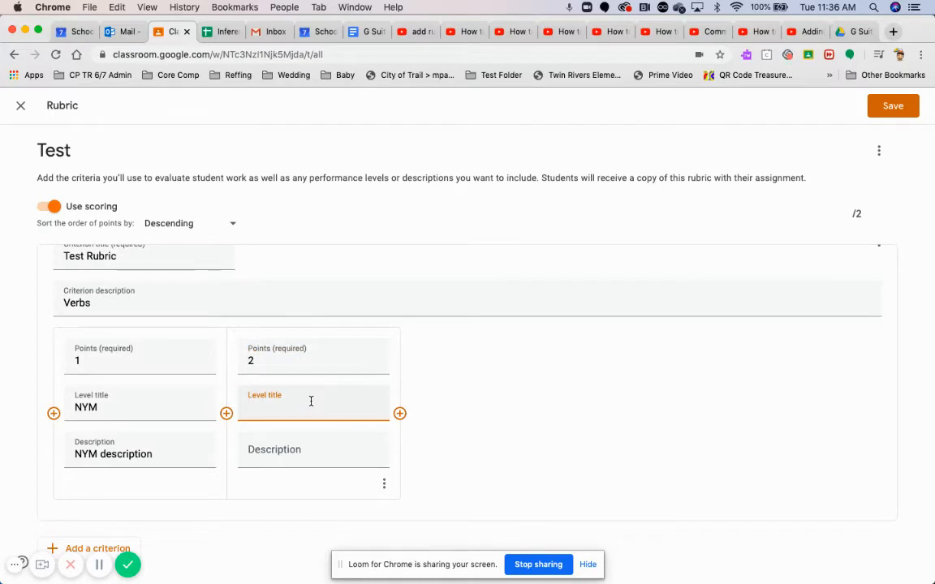
{"action": "type", "text": "AE"}
{"action": "left_click", "coordinate": [306, 456]}
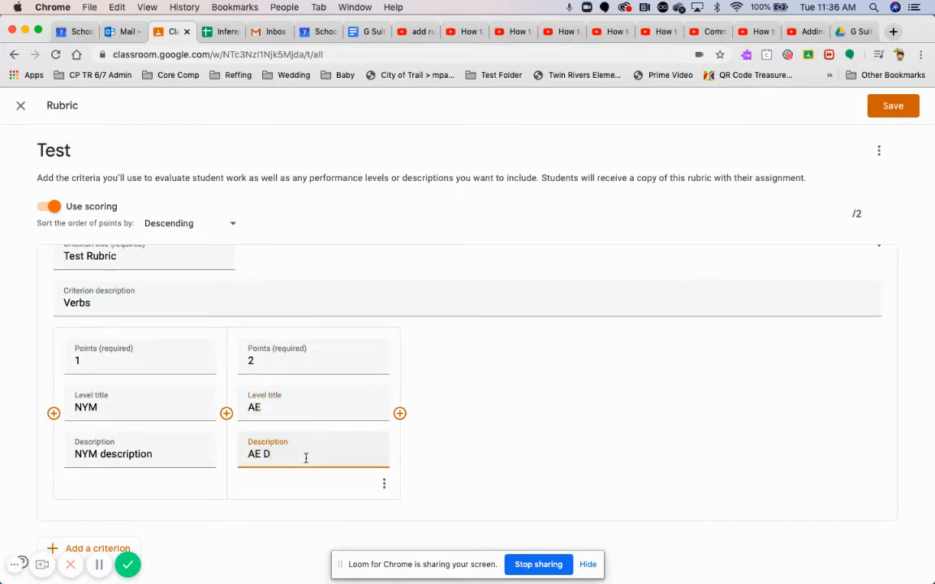
{"action": "type", "text": "AE descriptiom"}
{"action": "key", "text": "BackSpace"}
{"action": "type", "text": "n"}
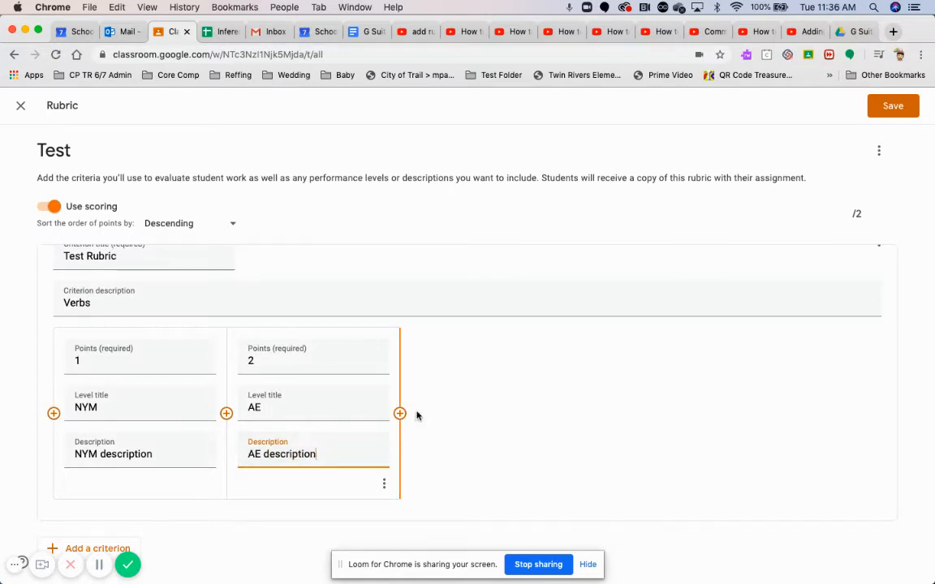
Add a third level after AE worth 3 points and titled "ME", leaving its description empty
{"action": "left_click", "coordinate": [400, 414]}
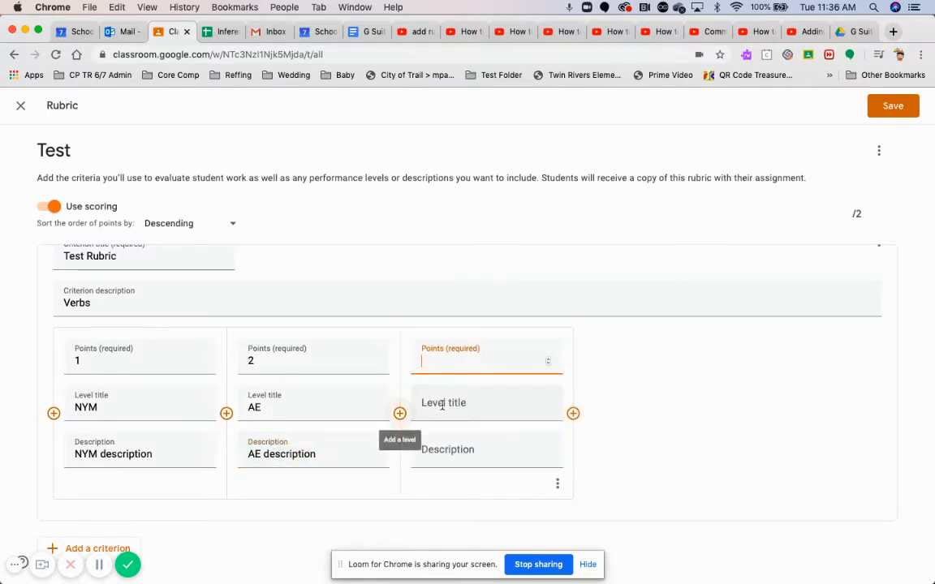
{"action": "left_click", "coordinate": [549, 359]}
{"action": "left_click", "coordinate": [548, 359]}
{"action": "left_click", "coordinate": [548, 359]}
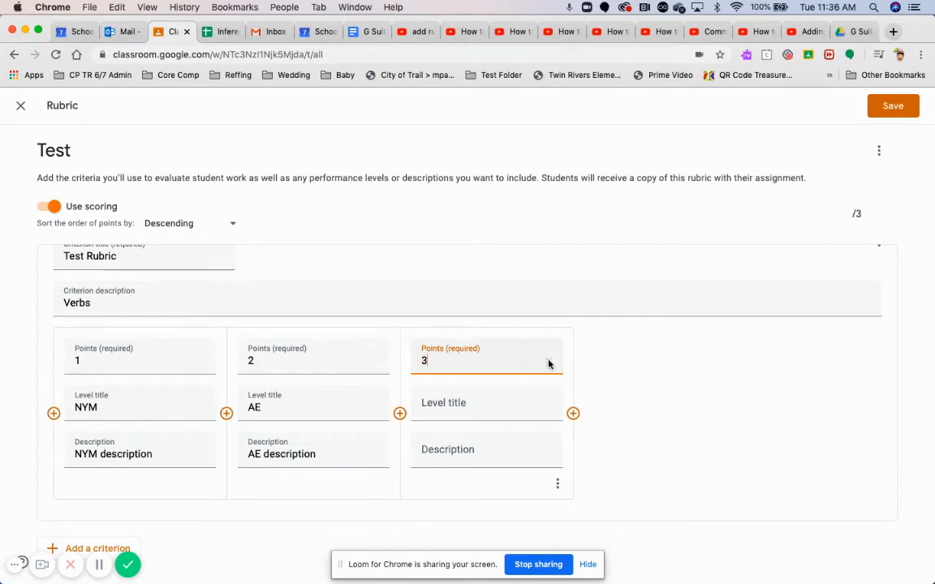
{"action": "left_click", "coordinate": [502, 407]}
{"action": "type", "text": "ME"}
{"action": "left_click", "coordinate": [494, 456]}
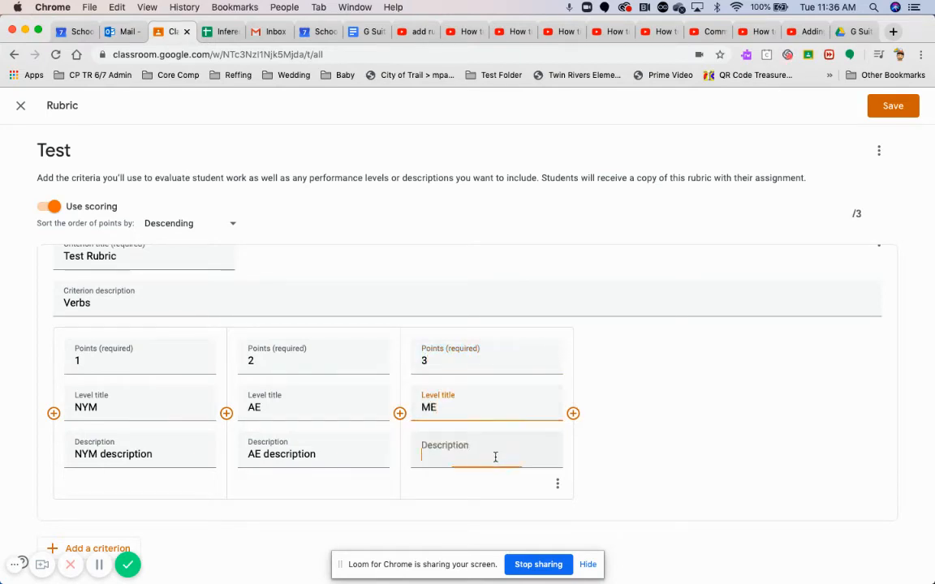
Add a fourth level after ME worth 4 points and titled "EE"
{"action": "left_click", "coordinate": [573, 414]}
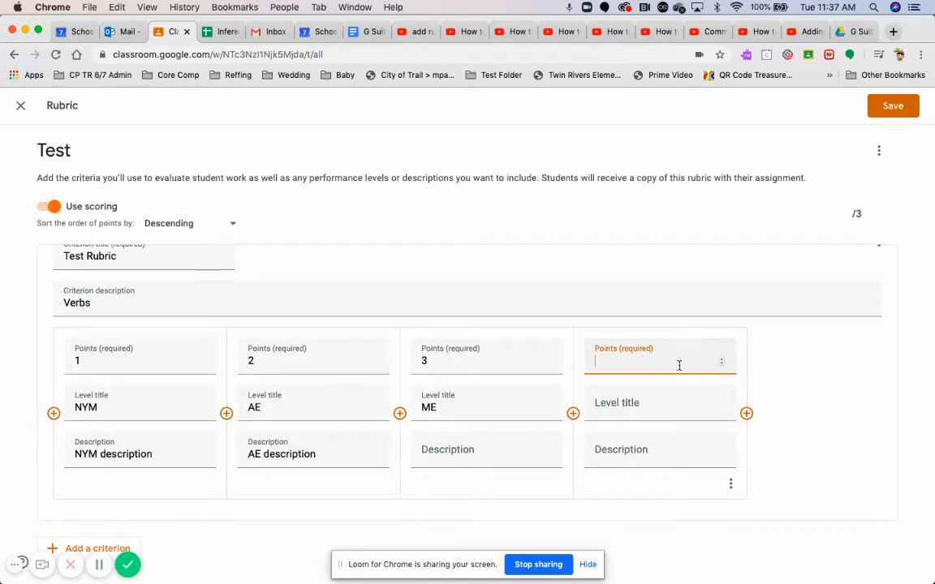
{"action": "type", "text": "4"}
{"action": "left_click", "coordinate": [641, 411]}
{"action": "type", "text": "EE"}
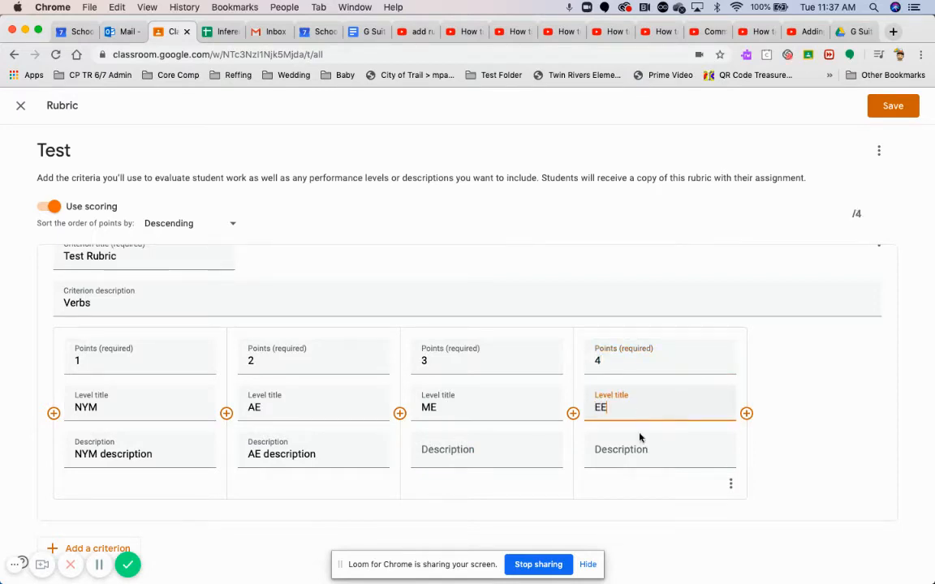
Describe the 4-point level as "EE" and the 3-point level as "ME"
{"action": "left_click", "coordinate": [636, 451]}
{"action": "type", "text": "EE"}
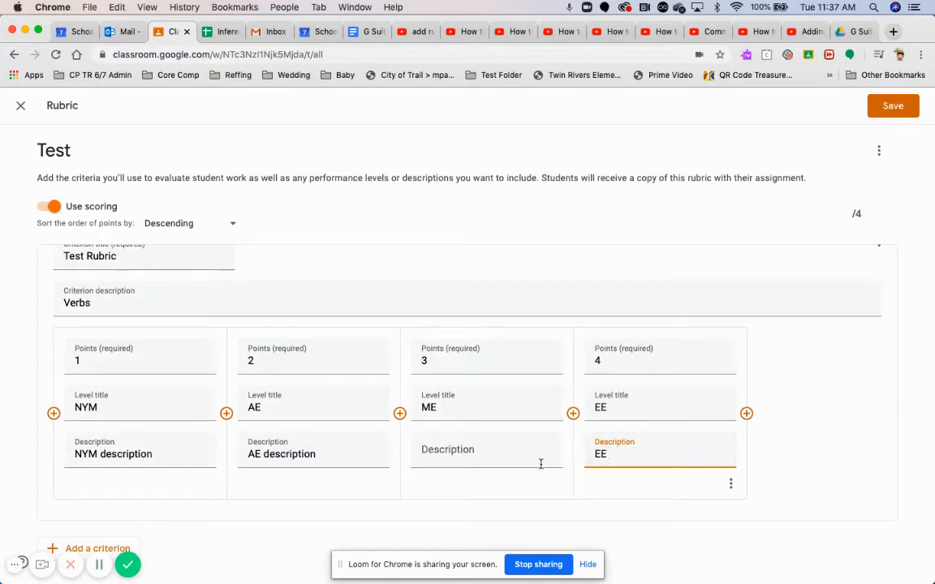
{"action": "left_click", "coordinate": [486, 448]}
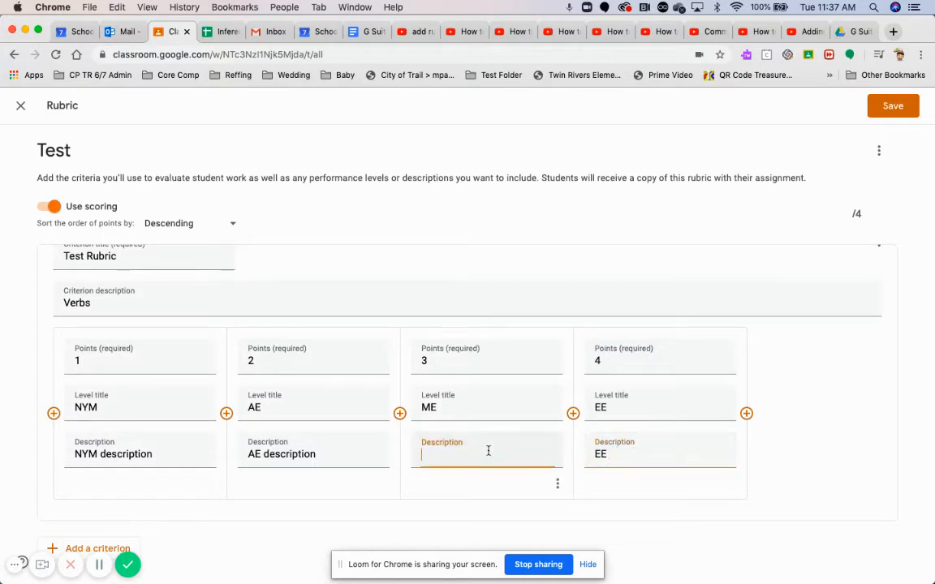
{"action": "type", "text": "ME"}
Add a second criterion to the rubric, titled "Nouns" and described as "Nouns"
{"action": "left_click", "coordinate": [107, 548]}
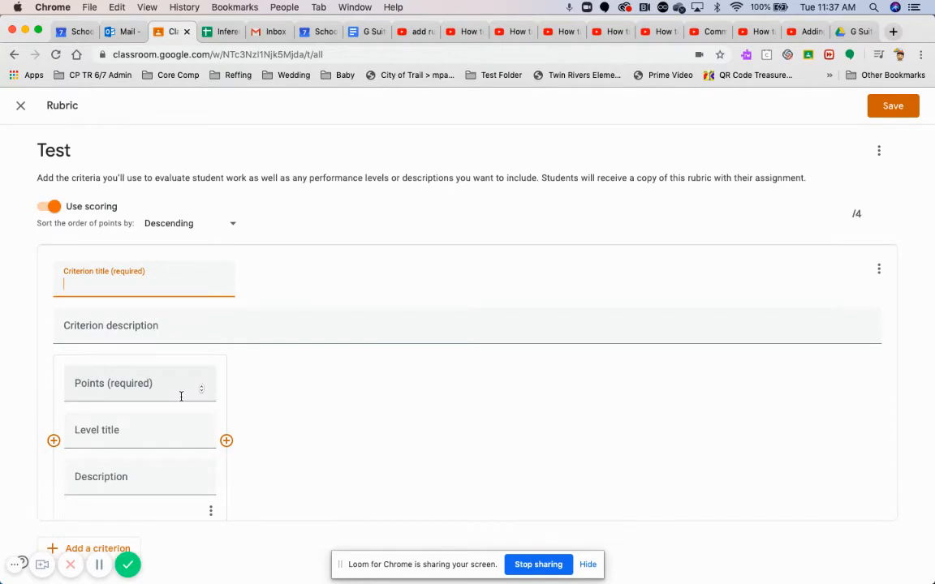
{"action": "scroll", "coordinate": [195, 318], "scroll_direction": "up", "scroll_amount": 5}
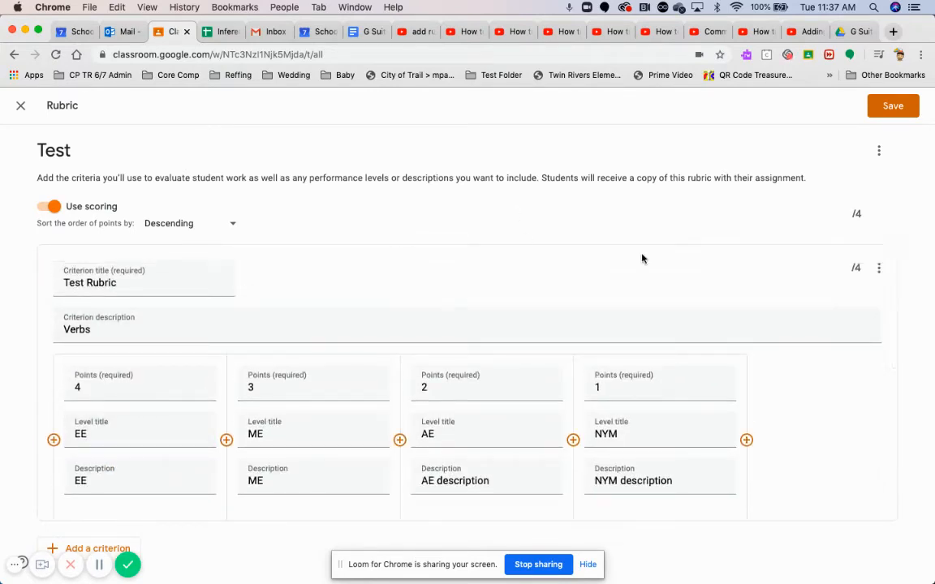
{"action": "left_click", "coordinate": [883, 113]}
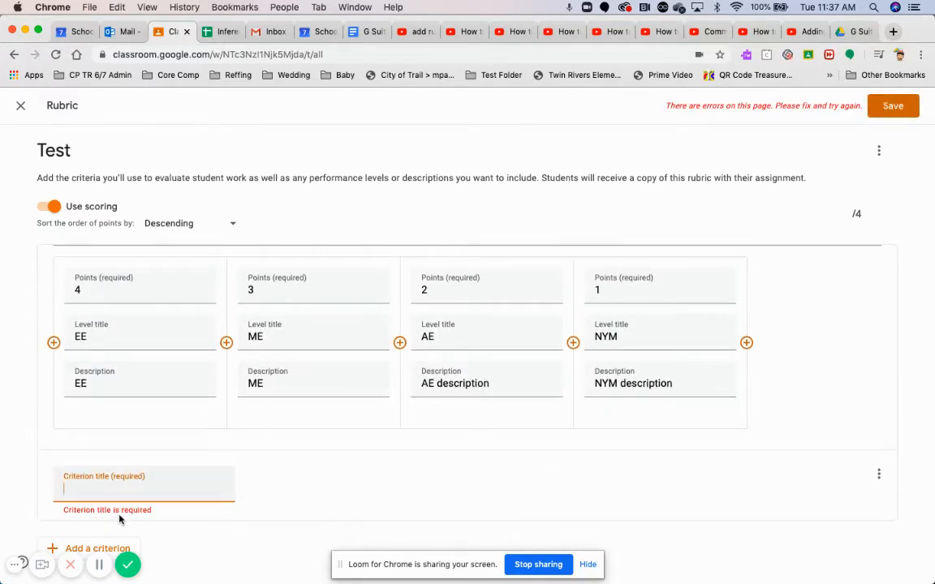
{"action": "type", "text": "Nouns"}
{"action": "scroll", "coordinate": [126, 478], "scroll_direction": "down", "scroll_amount": 2}
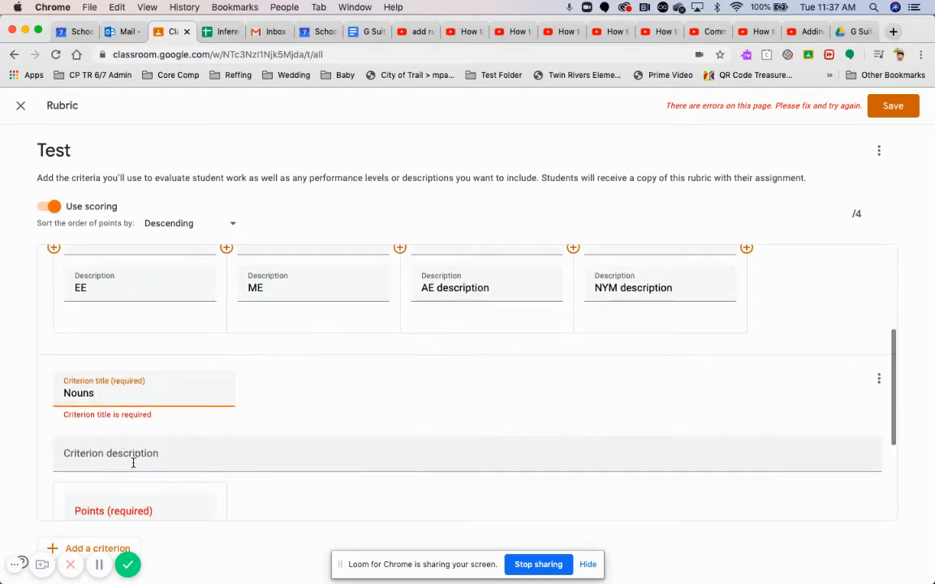
{"action": "left_click", "coordinate": [134, 468]}
{"action": "scroll", "coordinate": [133, 467], "scroll_direction": "up", "scroll_amount": 3}
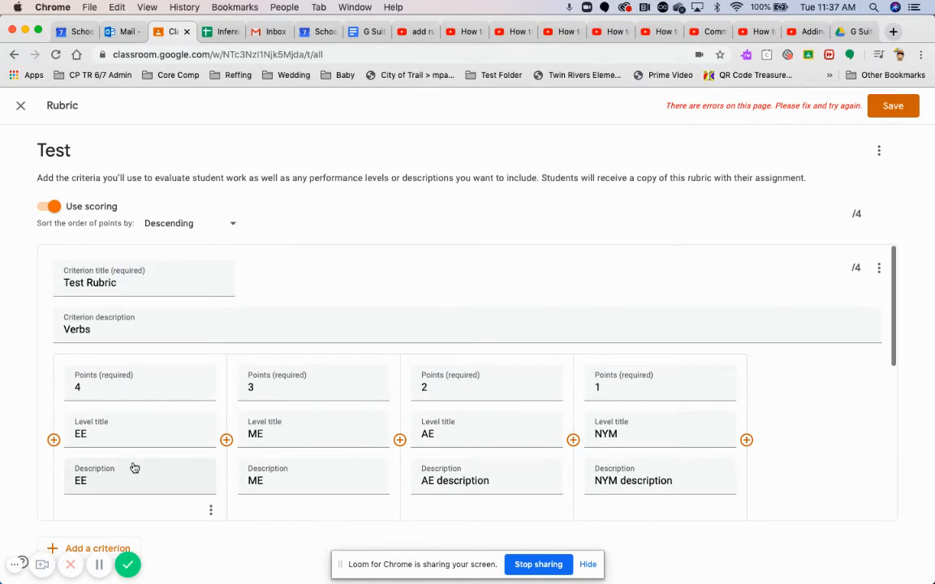
{"action": "scroll", "coordinate": [133, 468], "scroll_direction": "down", "scroll_amount": 3}
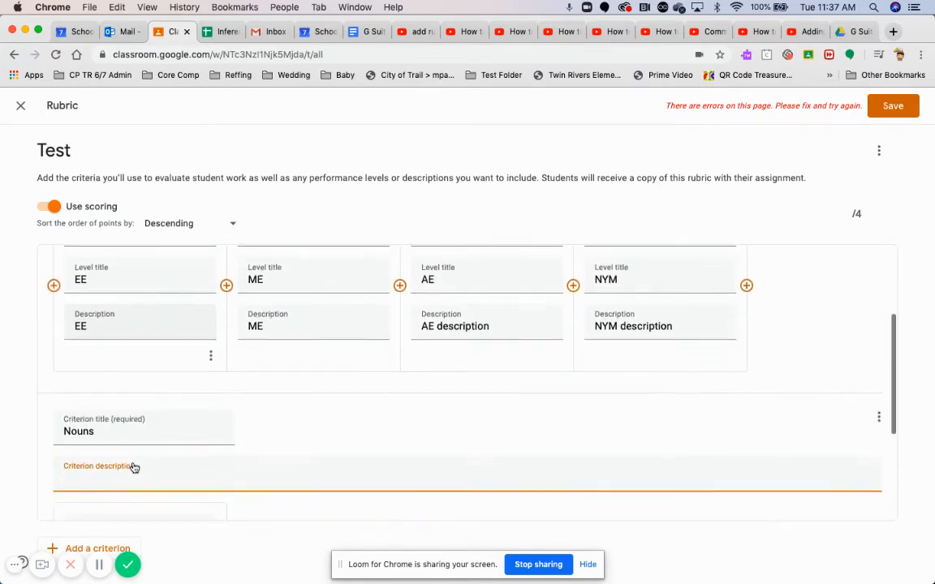
{"action": "type", "text": "Nouns"}
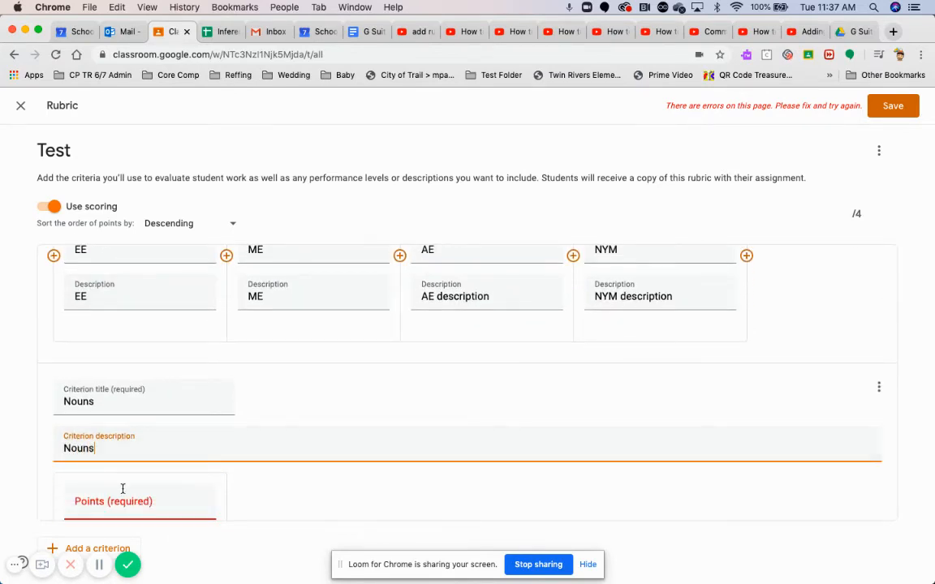
Set the Nouns criterion's first level to 1 point and title it "NYM"
{"action": "scroll", "coordinate": [123, 486], "scroll_direction": "down", "scroll_amount": 2}
{"action": "left_click", "coordinate": [199, 432]}
{"action": "type", "text": "1"}
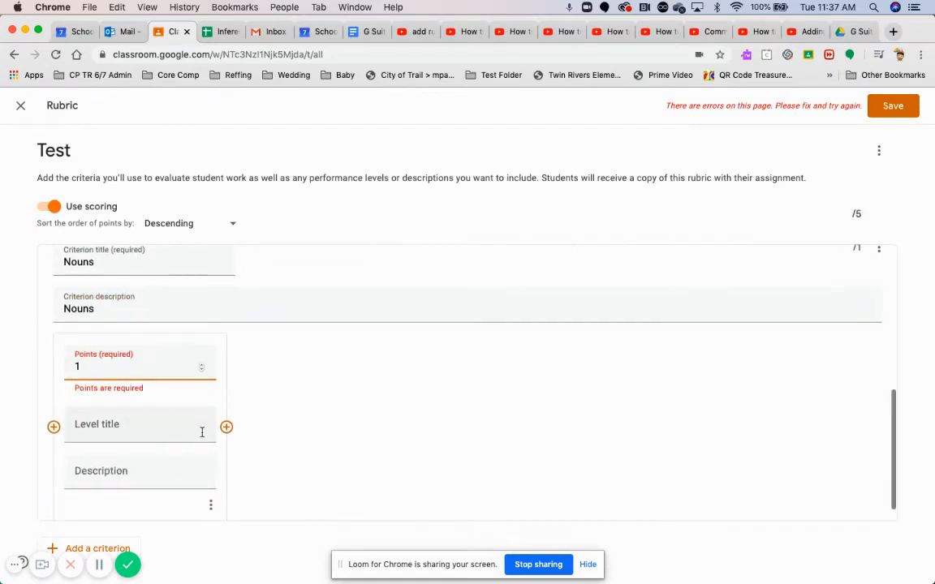
{"action": "key", "text": "Tab"}
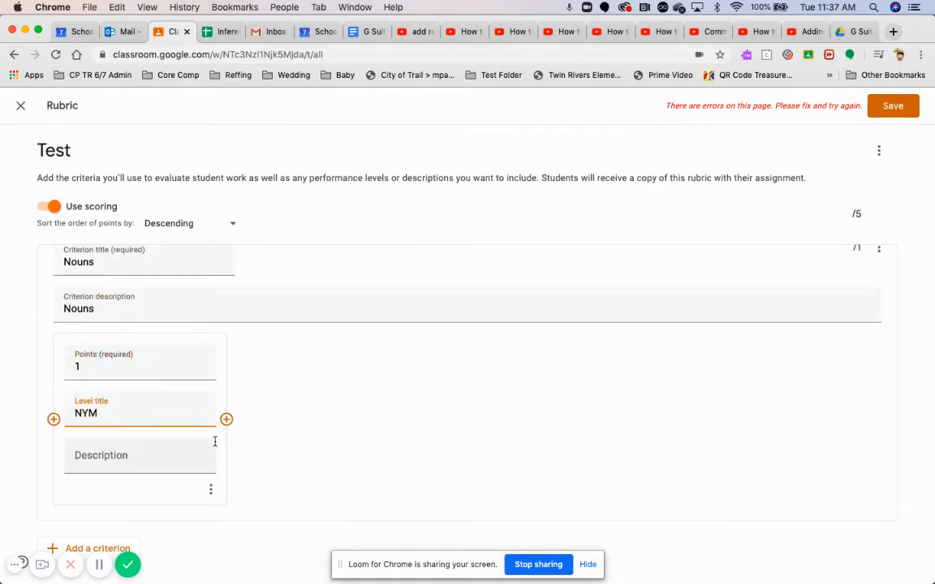
Add three more levels to the Nouns criterion, worth 2, 3 and 4 points
{"action": "left_click", "coordinate": [227, 419]}
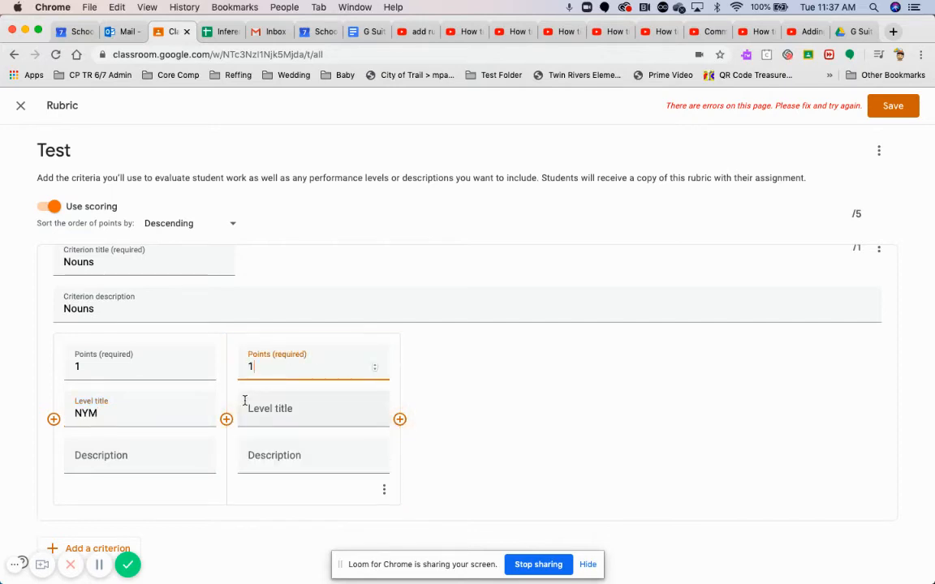
{"action": "type", "text": "1"}
{"action": "key", "text": "BackSpace"}
{"action": "type", "text": "2"}
{"action": "left_click", "coordinate": [399, 419]}
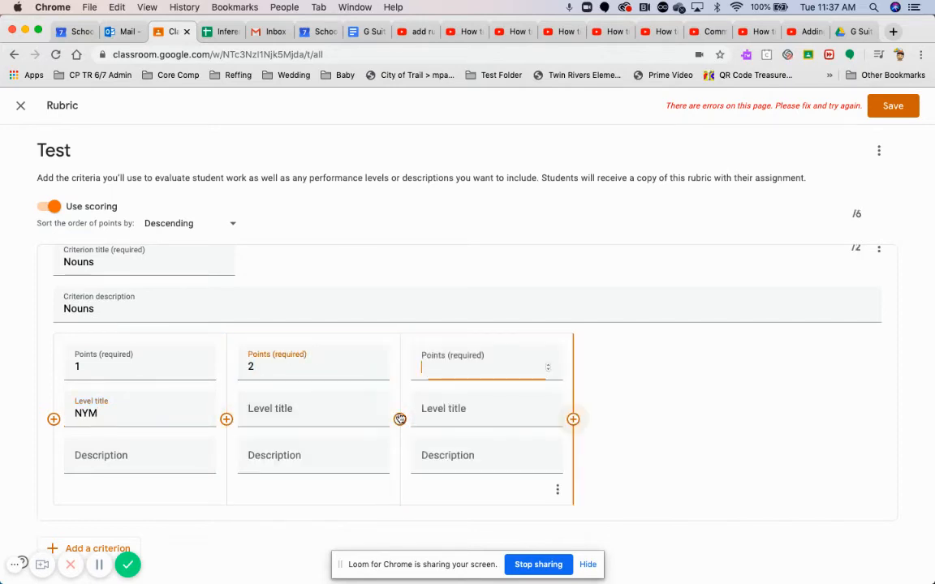
{"action": "type", "text": "3"}
{"action": "left_click", "coordinate": [573, 419]}
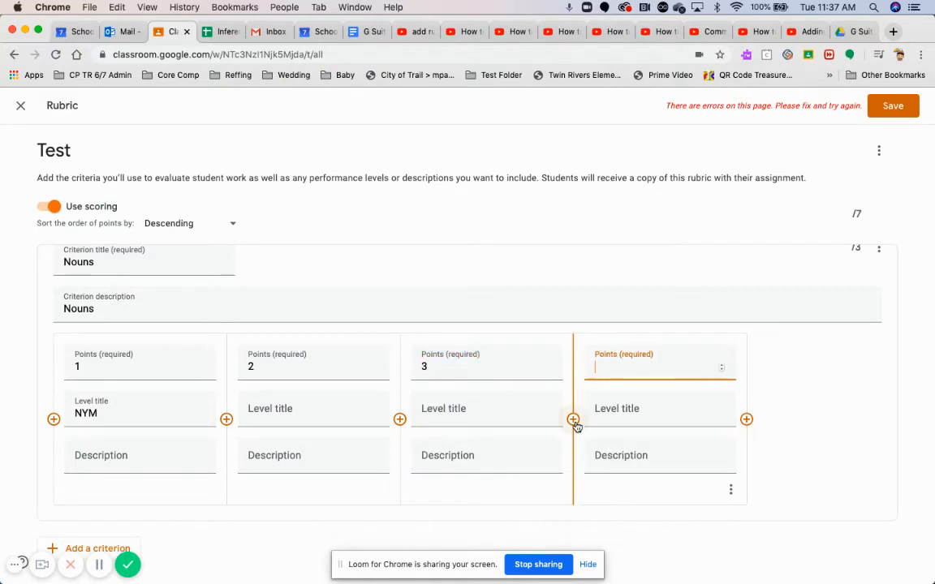
{"action": "type", "text": "4"}
Title the Nouns criterion's 2-, 3- and 4-point levels "AE", "ME" and "EE", leaving their descriptions empty
{"action": "left_click", "coordinate": [320, 410]}
{"action": "type", "text": "AE"}
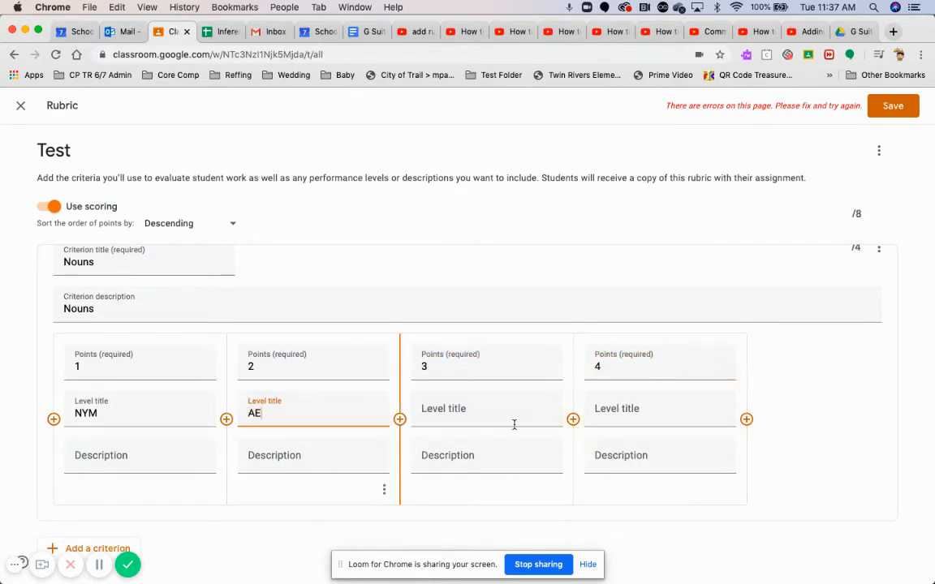
{"action": "left_click", "coordinate": [509, 417]}
{"action": "type", "text": "ME"}
{"action": "left_click", "coordinate": [653, 417]}
{"action": "type", "text": "EE"}
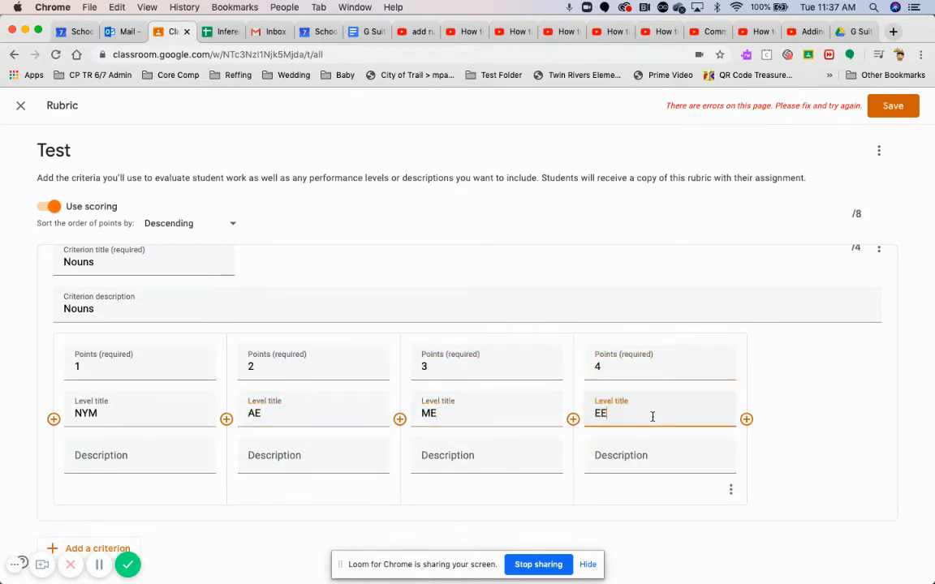
{"action": "left_click", "coordinate": [814, 439]}
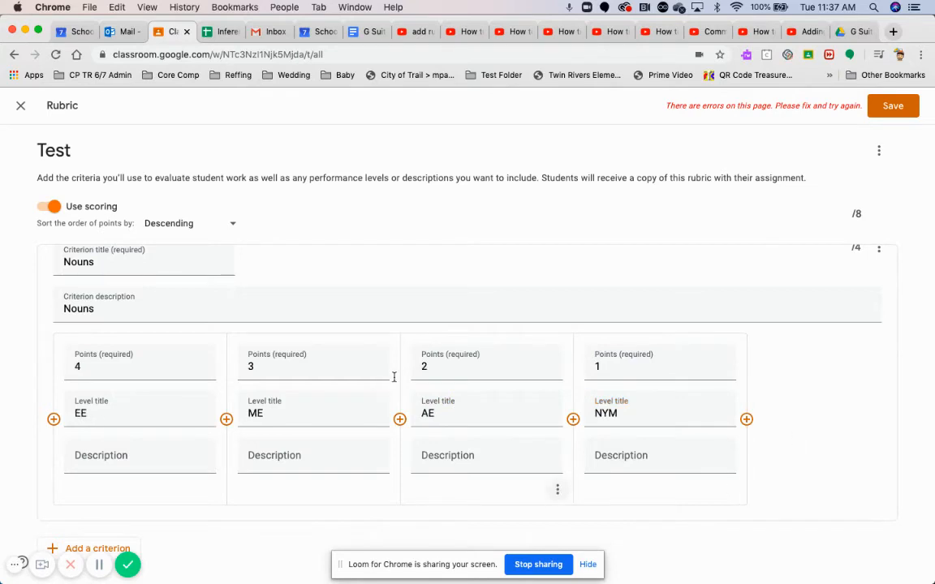
Save the rubric to the assignment and preview its criteria and levels
{"action": "left_click", "coordinate": [876, 107]}
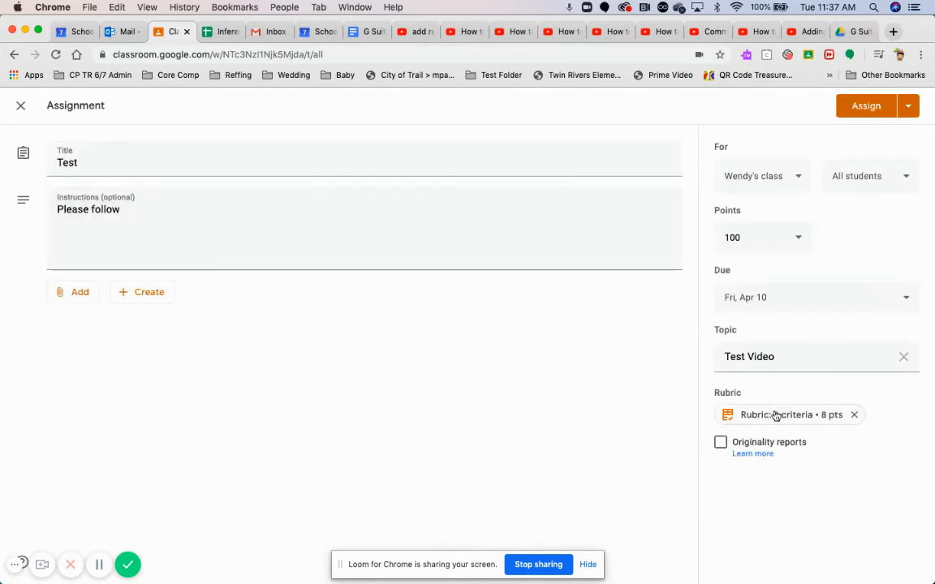
{"action": "left_click", "coordinate": [775, 415]}
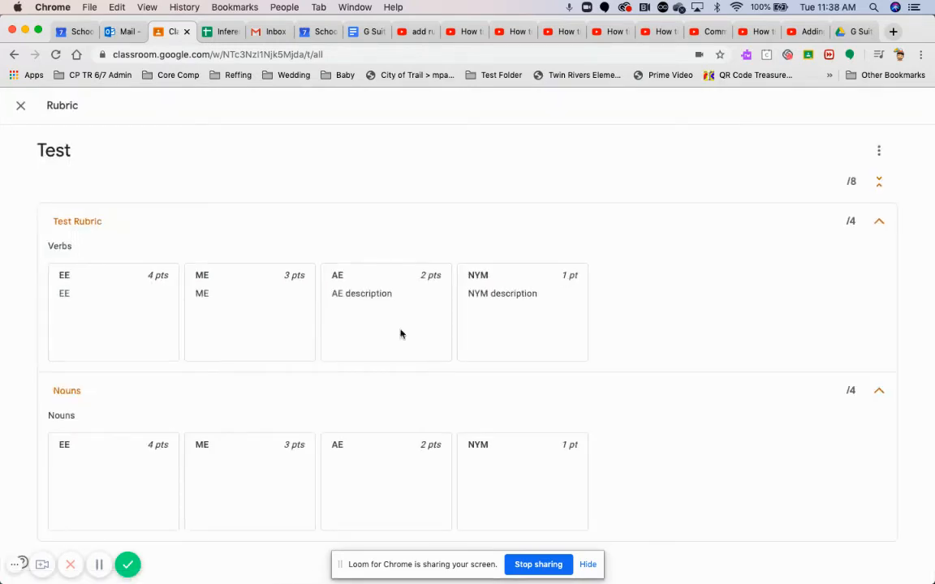
{"action": "left_click", "coordinate": [22, 107]}
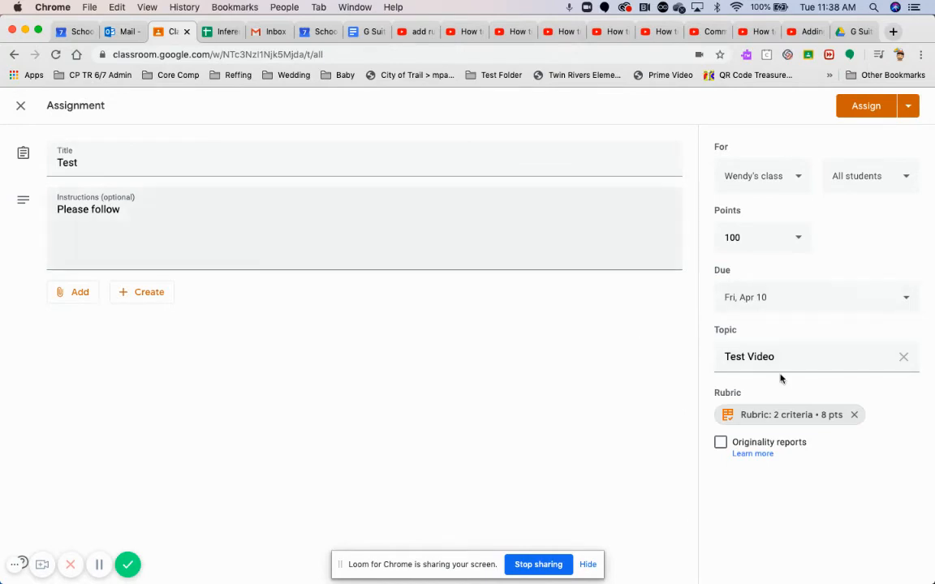
Permanently delete the rubric from the assignment
{"action": "left_click", "coordinate": [856, 415]}
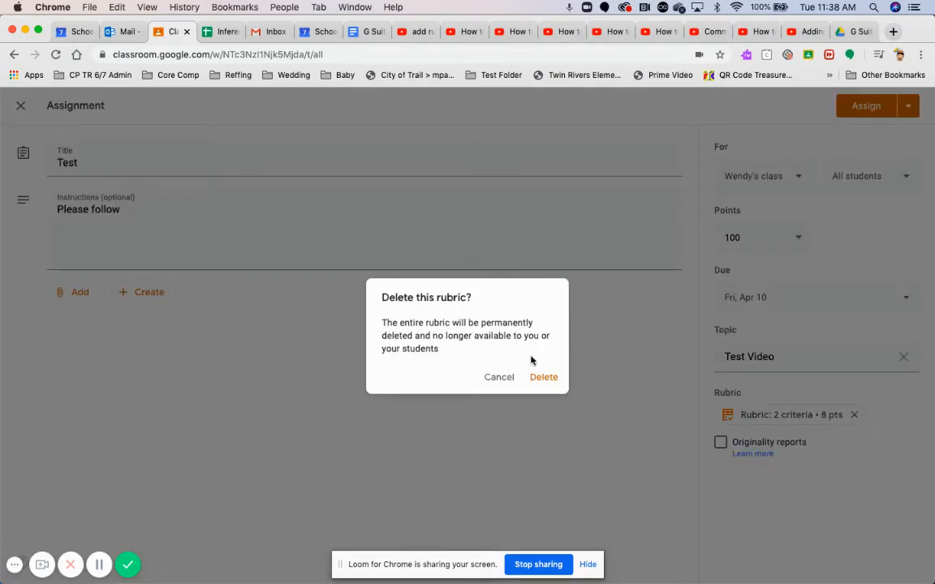
{"action": "left_click", "coordinate": [544, 377]}
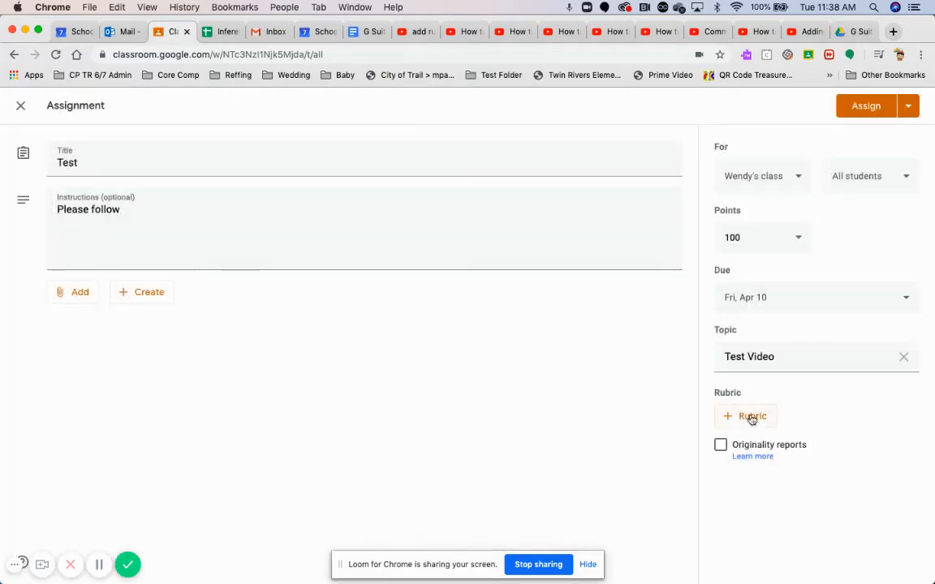
Import a rubric from the SD20 Technology spreadsheet in Google Sheets and review all its criteria and levels
{"action": "left_click", "coordinate": [751, 417]}
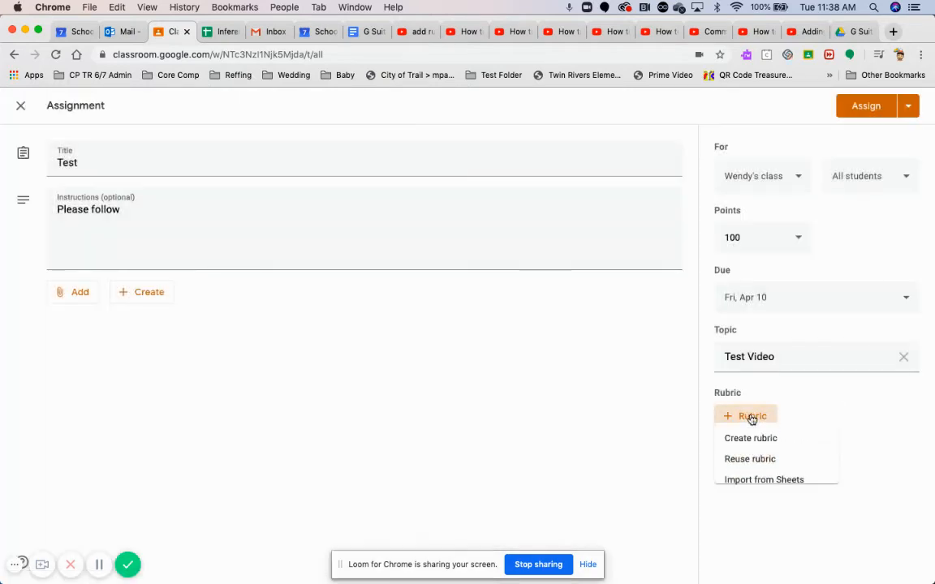
{"action": "left_click", "coordinate": [763, 485]}
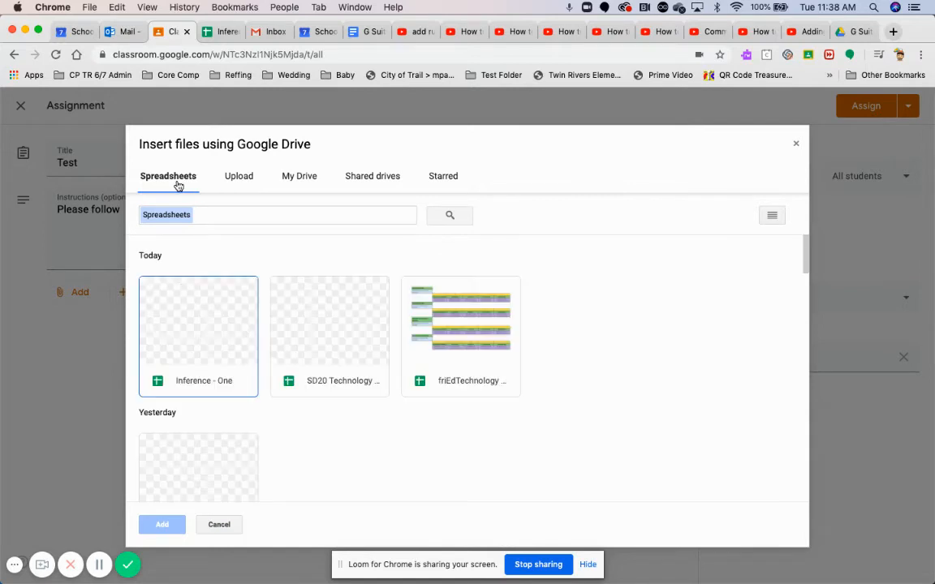
{"action": "double_click", "coordinate": [324, 328]}
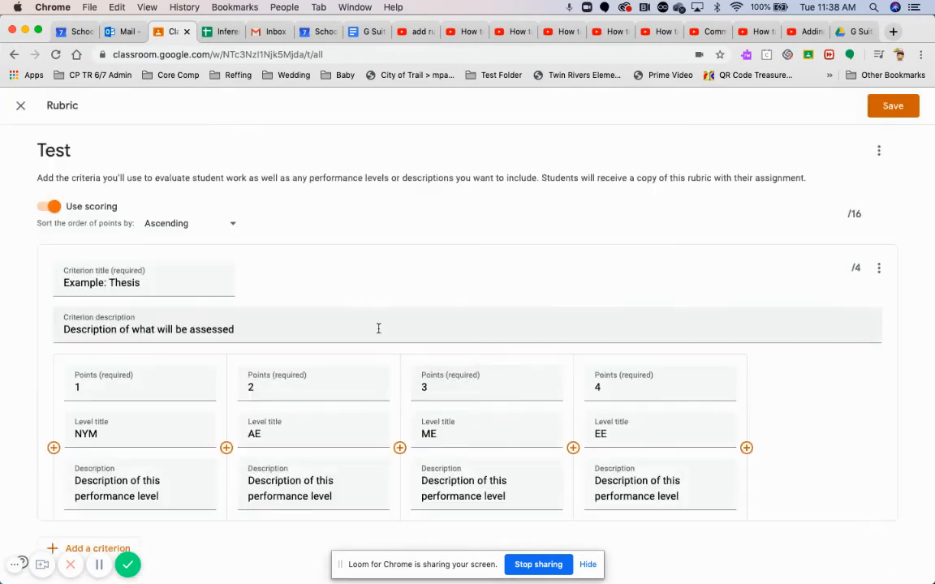
{"action": "scroll", "coordinate": [378, 329], "scroll_direction": "down", "scroll_amount": 3}
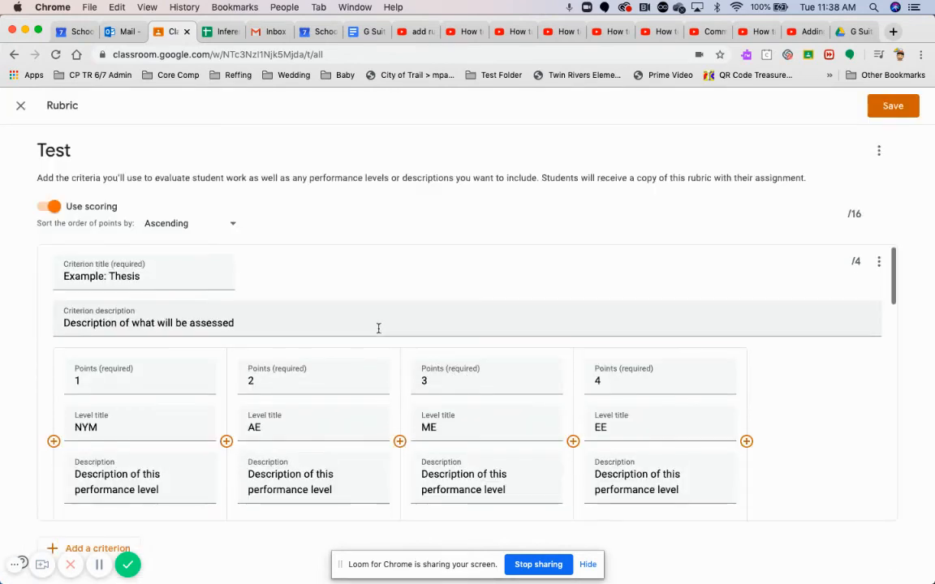
{"action": "scroll", "coordinate": [378, 331], "scroll_direction": "down", "scroll_amount": 4}
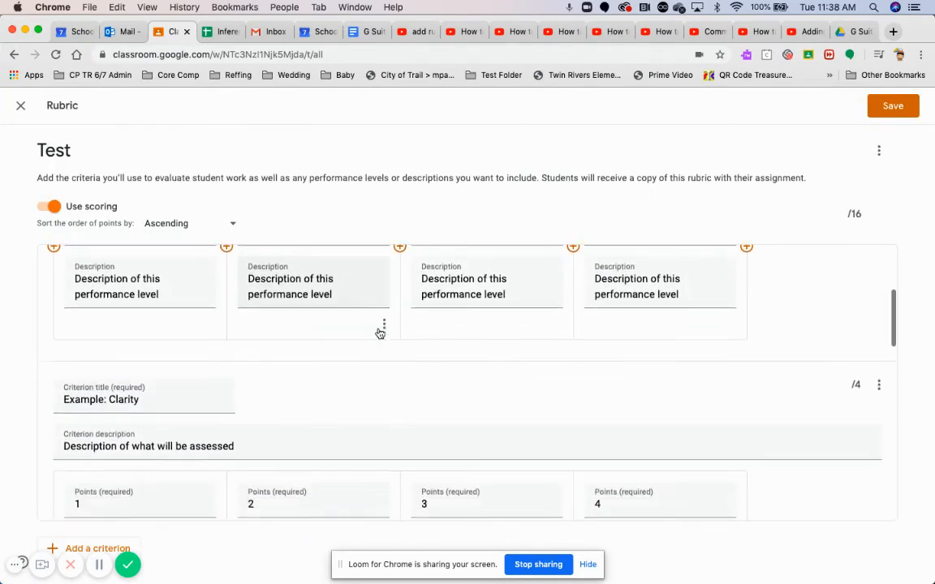
{"action": "scroll", "coordinate": [378, 332], "scroll_direction": "down", "scroll_amount": 4}
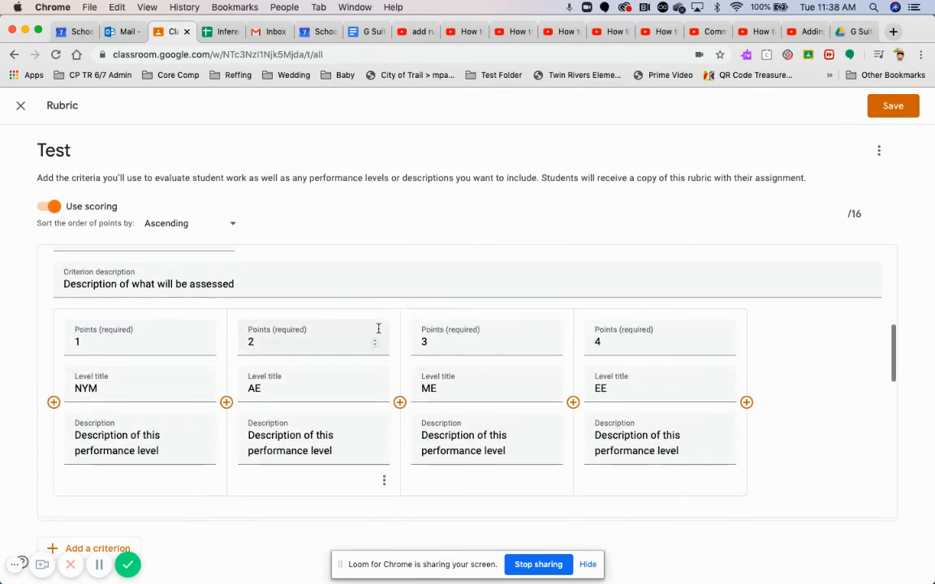
{"action": "scroll", "coordinate": [409, 375], "scroll_direction": "down", "scroll_amount": 5}
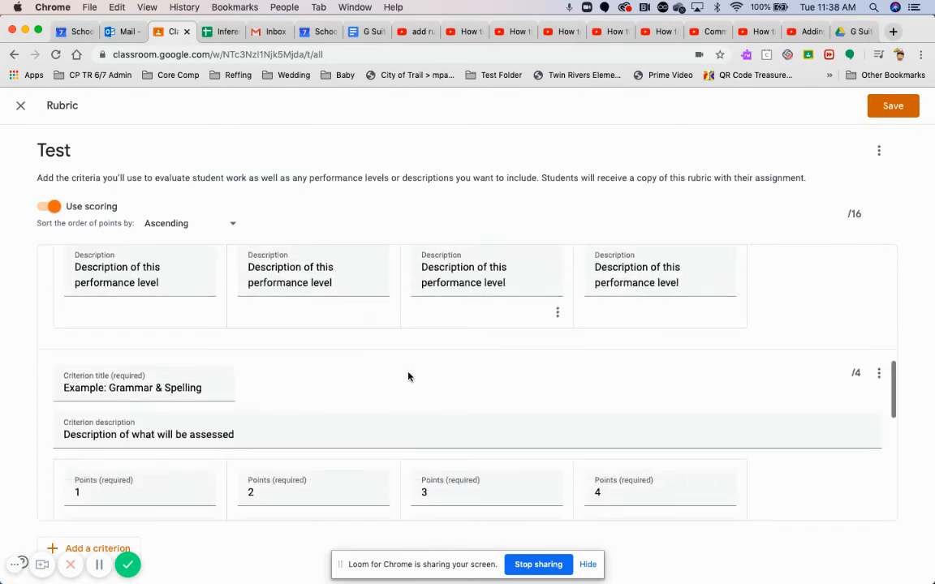
{"action": "scroll", "coordinate": [409, 376], "scroll_direction": "down", "scroll_amount": 6}
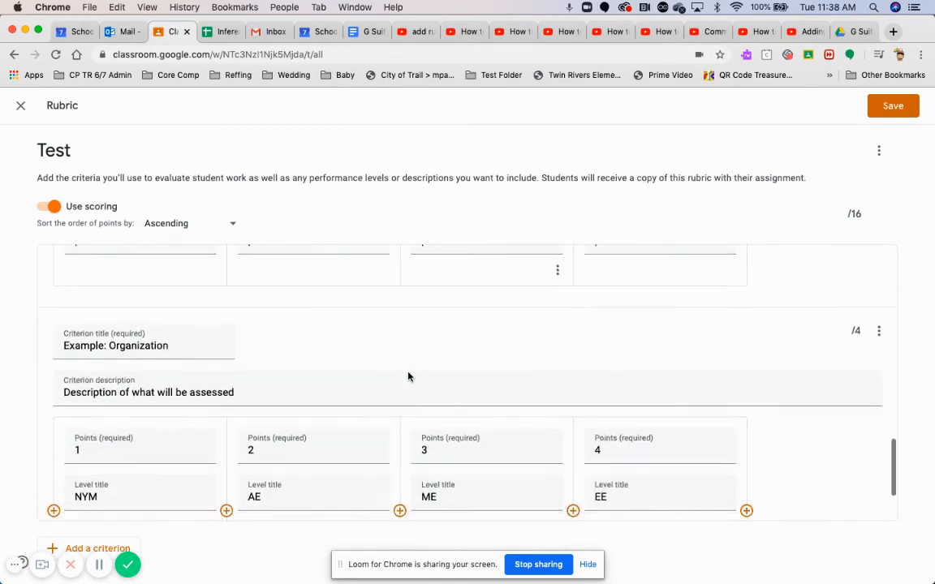
{"action": "scroll", "coordinate": [408, 375], "scroll_direction": "up", "scroll_amount": 15}
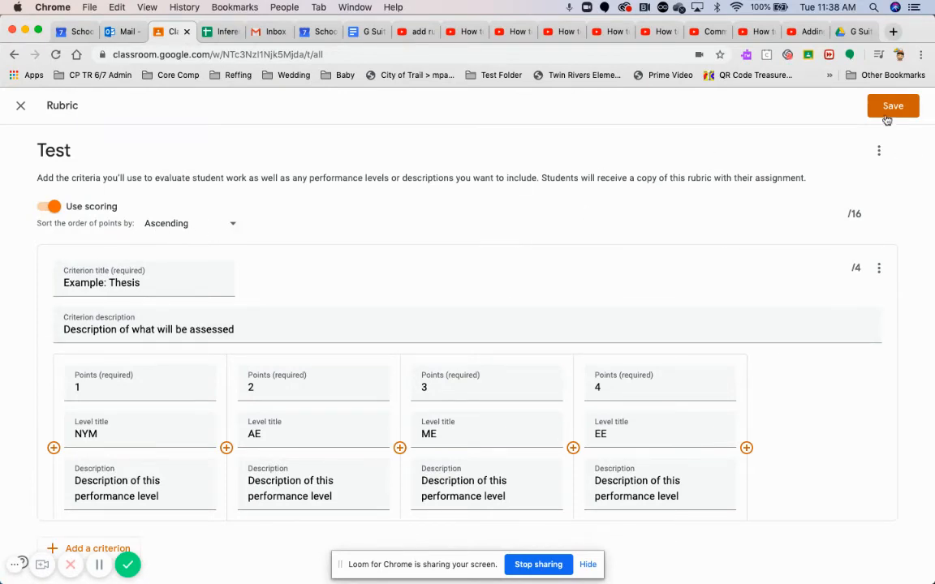
Discard the imported rubric without saving and close the Test assignment
{"action": "left_click", "coordinate": [20, 113]}
{"action": "left_click", "coordinate": [552, 377]}
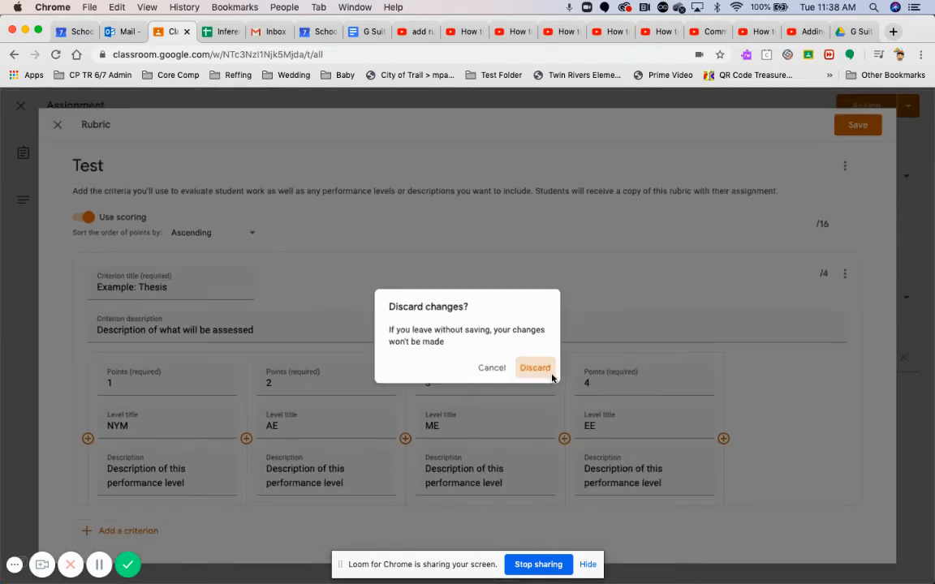
{"action": "left_click", "coordinate": [22, 108]}
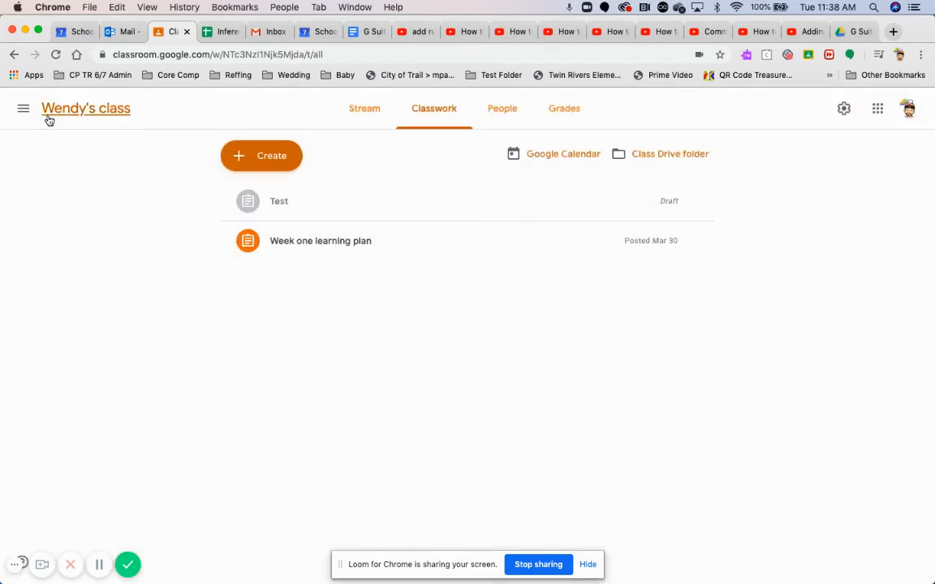
Switch to the Grade 7 class and expand the Inference - One assignment under the LA topic in its classwork
{"action": "left_click", "coordinate": [23, 114]}
{"action": "left_click", "coordinate": [81, 253]}
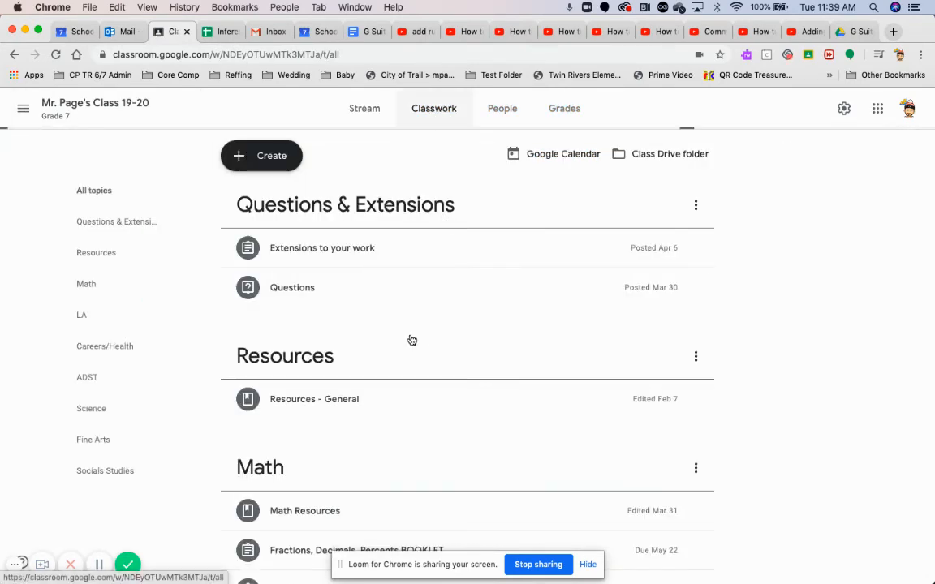
{"action": "scroll", "coordinate": [405, 382], "scroll_direction": "down", "scroll_amount": 5}
{"action": "scroll", "coordinate": [397, 452], "scroll_direction": "down", "scroll_amount": 1}
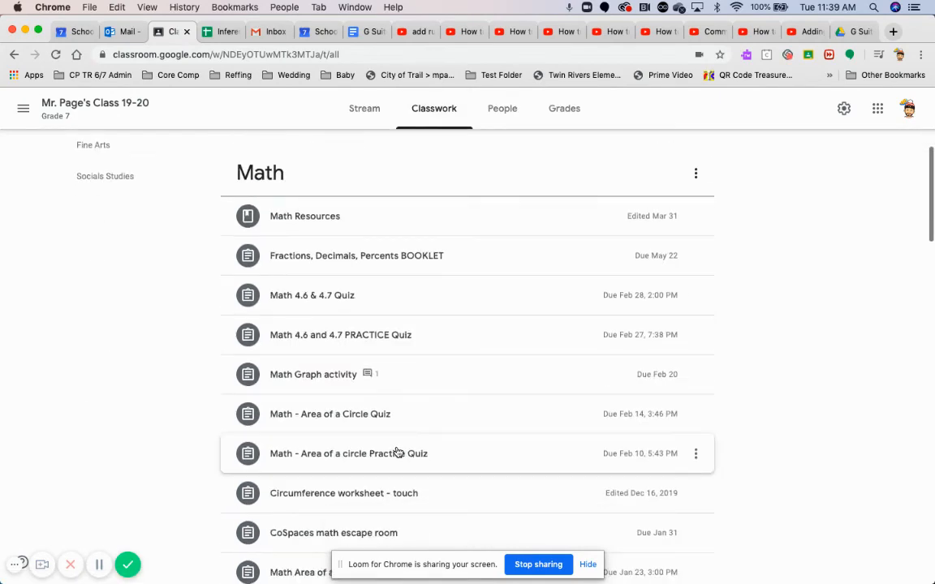
{"action": "scroll", "coordinate": [397, 452], "scroll_direction": "down", "scroll_amount": 7}
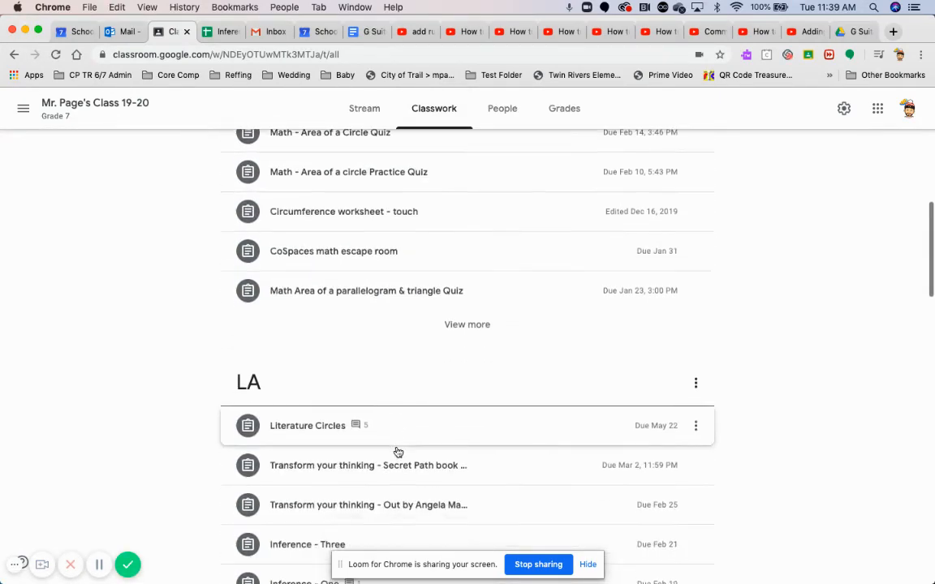
{"action": "scroll", "coordinate": [398, 452], "scroll_direction": "down", "scroll_amount": 1}
{"action": "left_click", "coordinate": [341, 510]}
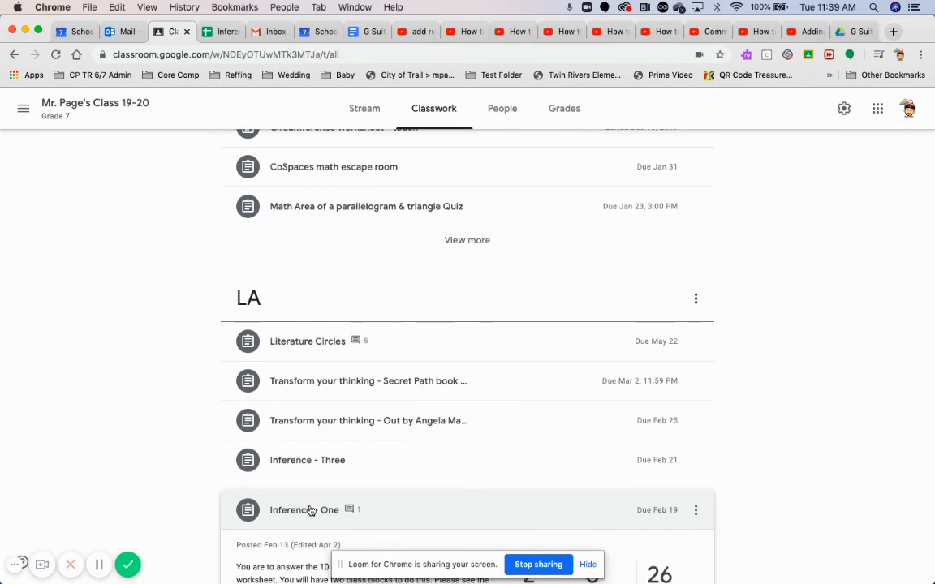
{"action": "scroll", "coordinate": [328, 473], "scroll_direction": "down", "scroll_amount": 3}
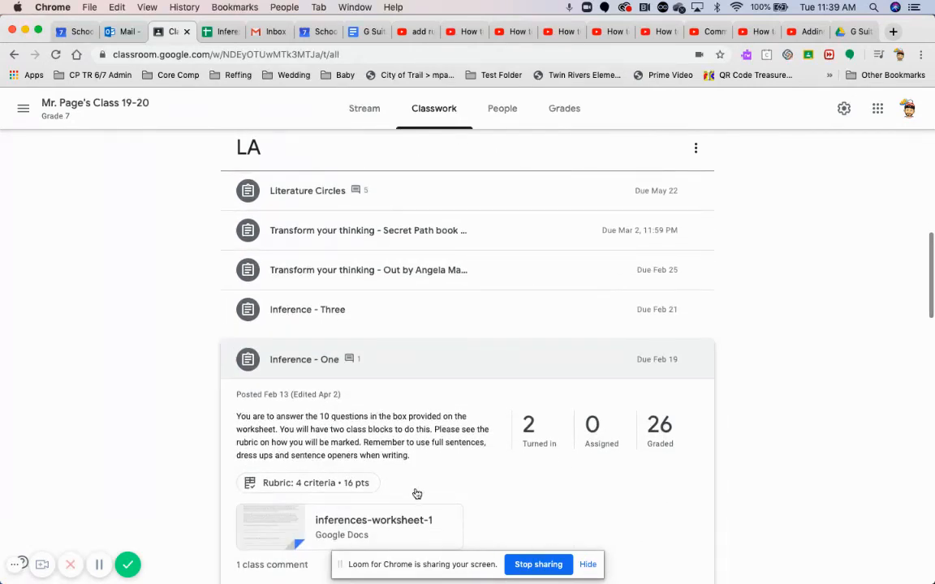
{"action": "scroll", "coordinate": [404, 410], "scroll_direction": "down", "scroll_amount": 3}
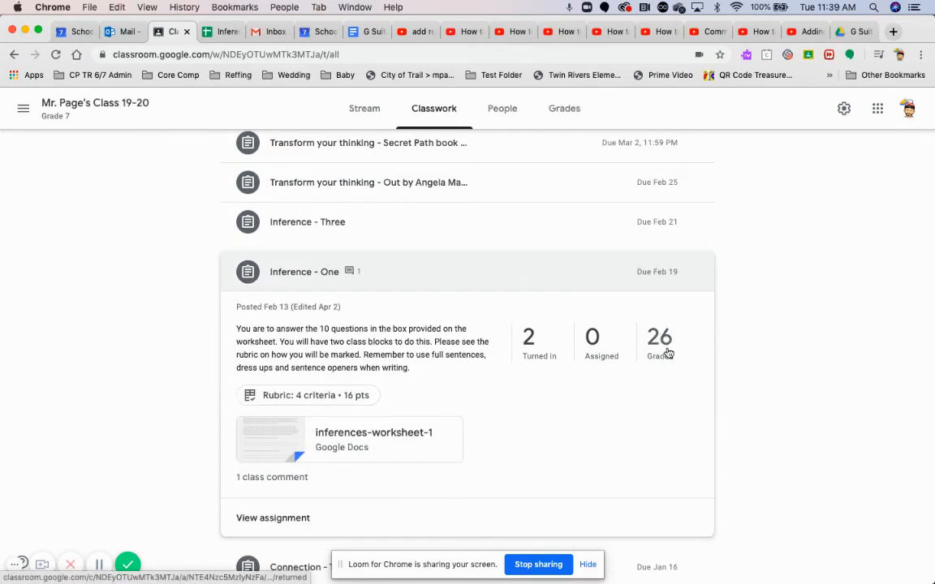
Open the graded submissions for Inference - One and examine the first graded student's rubric scores and private comment
{"action": "left_click", "coordinate": [576, 321]}
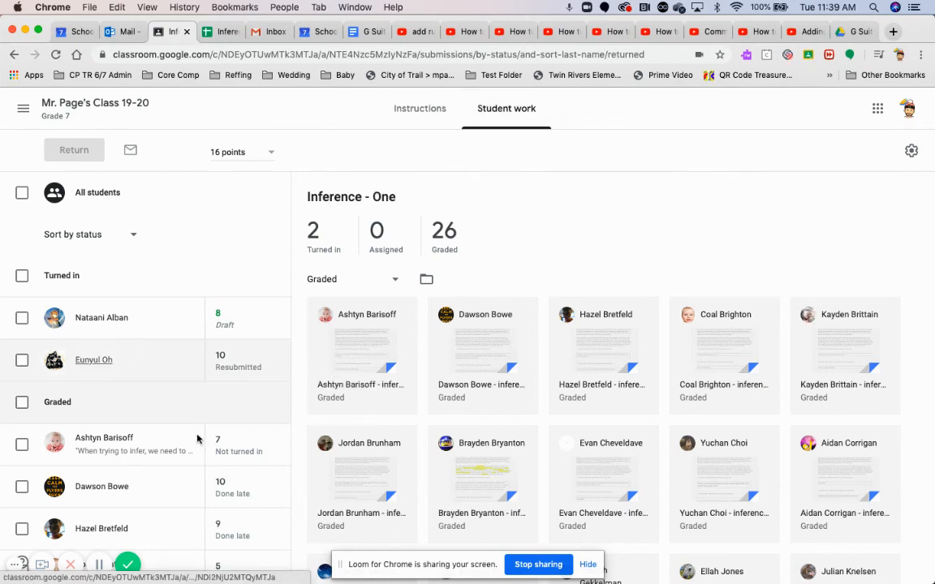
{"action": "left_click", "coordinate": [125, 447]}
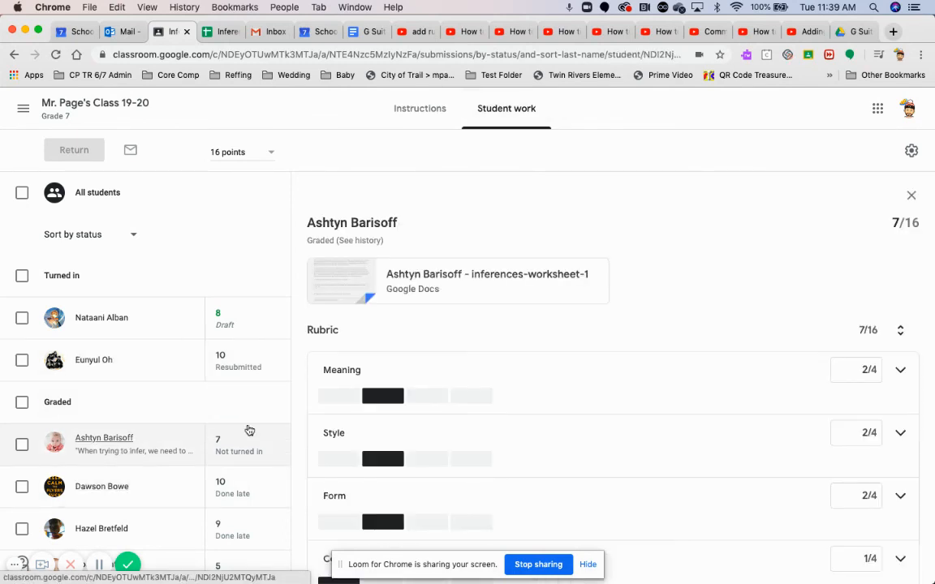
{"action": "scroll", "coordinate": [654, 429], "scroll_direction": "down", "scroll_amount": 5}
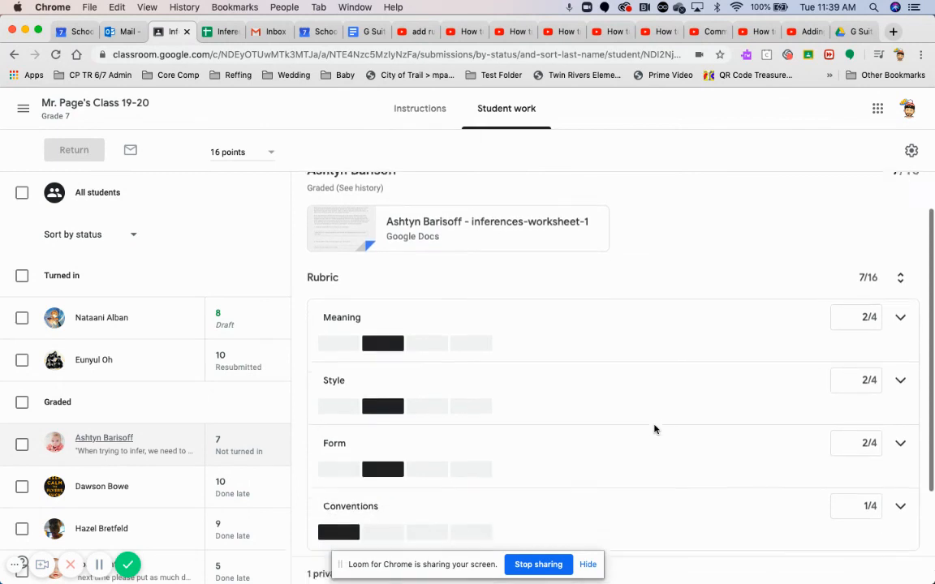
{"action": "scroll", "coordinate": [654, 429], "scroll_direction": "up", "scroll_amount": 1}
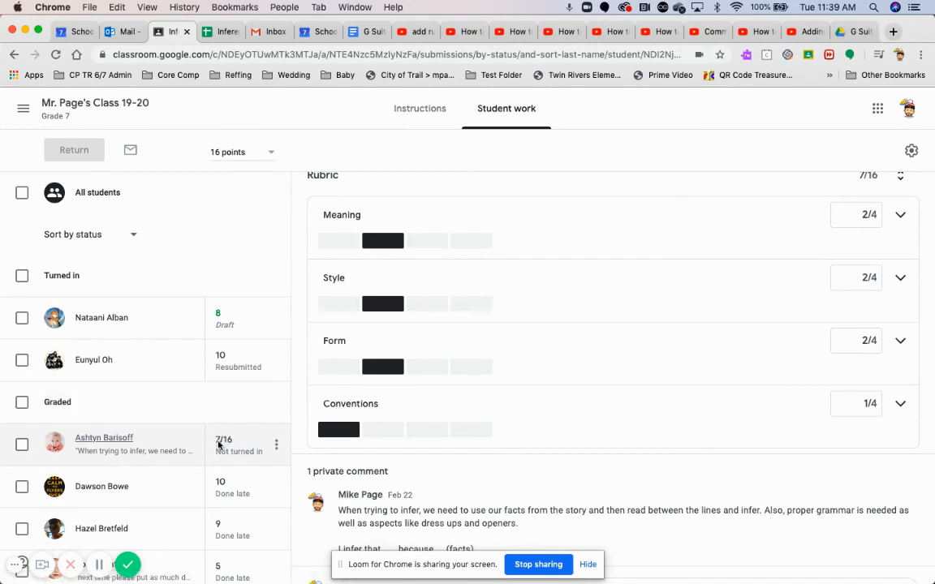
Set the student's Meaning, Style and Form rubric scores to 3 points each
{"action": "left_click", "coordinate": [427, 241]}
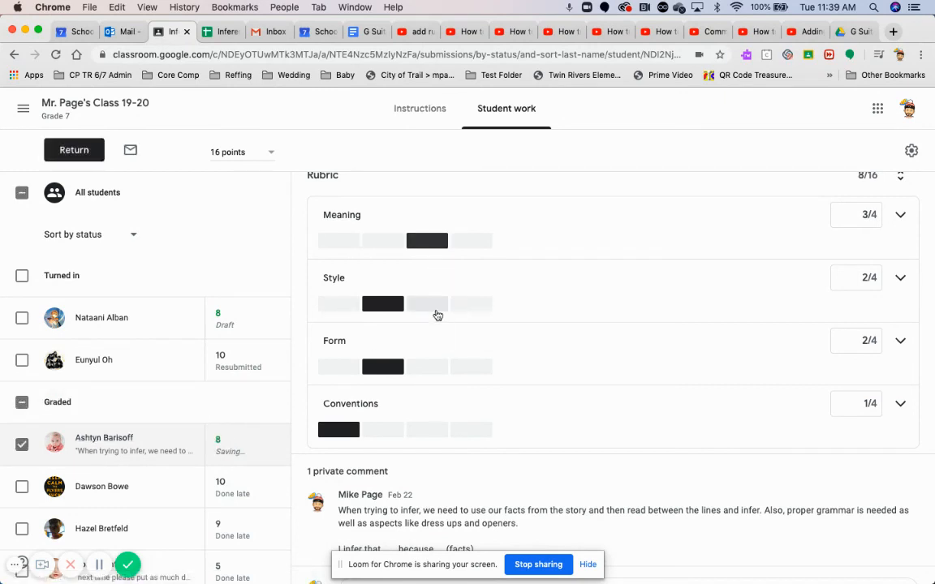
{"action": "left_click", "coordinate": [435, 306]}
{"action": "left_click", "coordinate": [427, 367]}
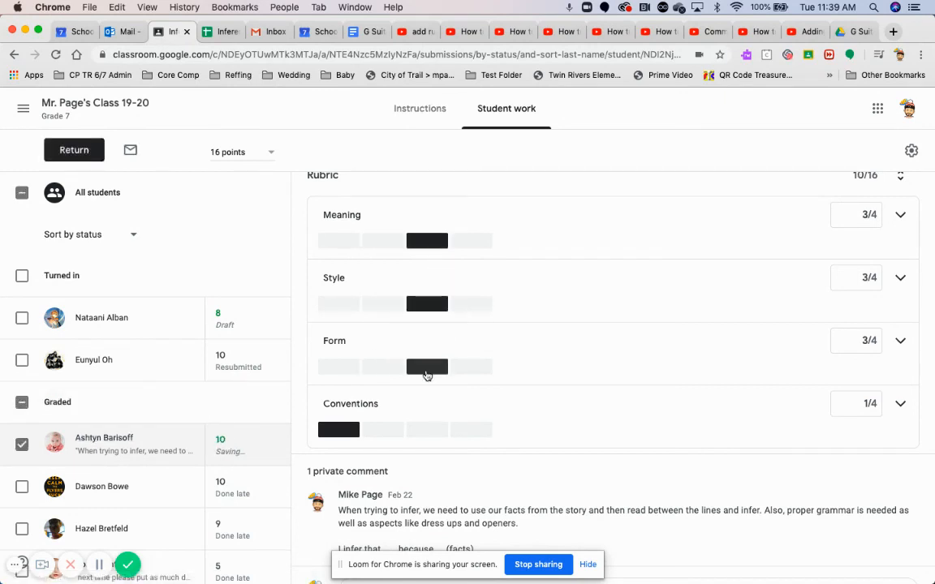
Restore the student's Form, Style and Meaning rubric scores to 2 points each
{"action": "left_click", "coordinate": [382, 367]}
{"action": "left_click", "coordinate": [385, 308]}
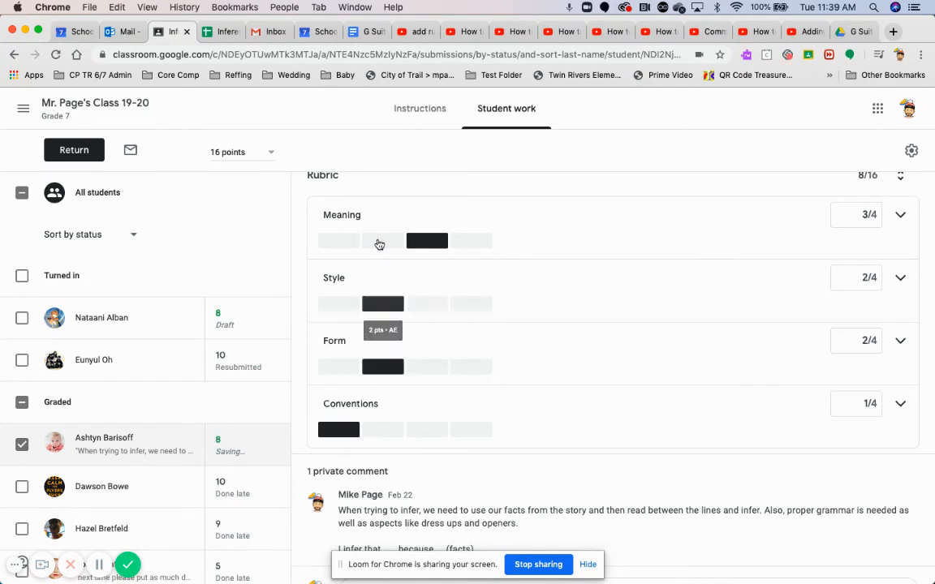
{"action": "left_click", "coordinate": [378, 242]}
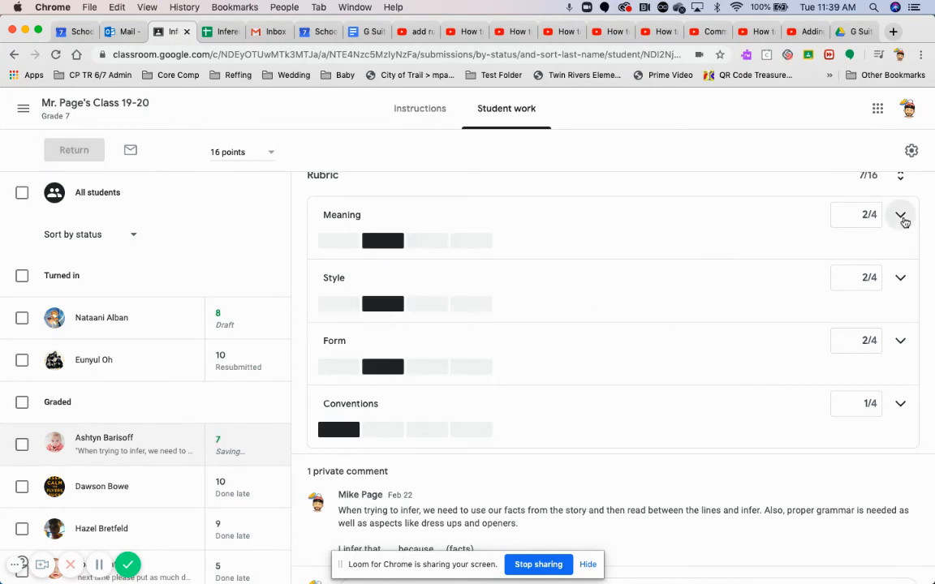
Expand the Meaning and Form criteria in turn to examine their level descriptions, collapsing each again
{"action": "left_click", "coordinate": [900, 216]}
{"action": "scroll", "coordinate": [661, 323], "scroll_direction": "down", "scroll_amount": 1}
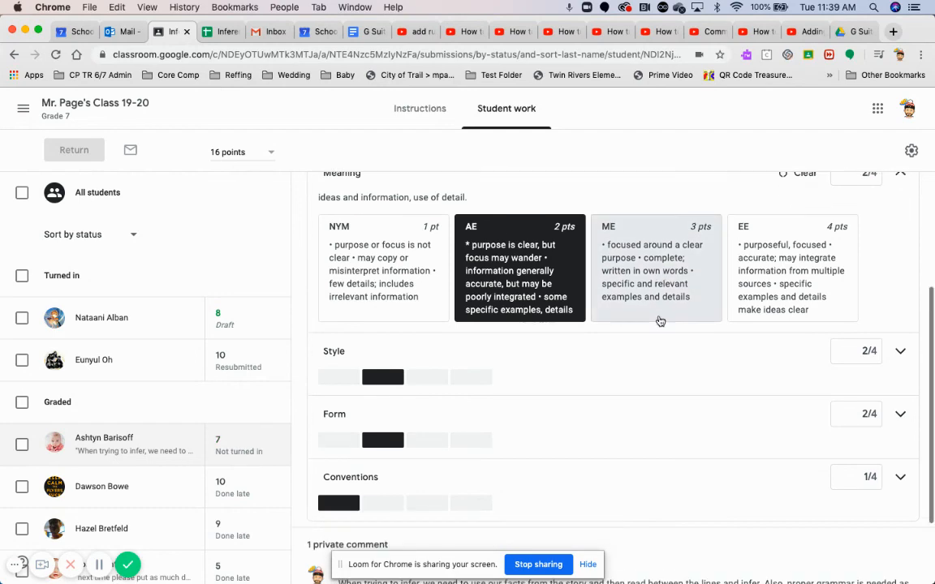
{"action": "scroll", "coordinate": [899, 188], "scroll_direction": "up", "scroll_amount": 1}
{"action": "left_click", "coordinate": [900, 198]}
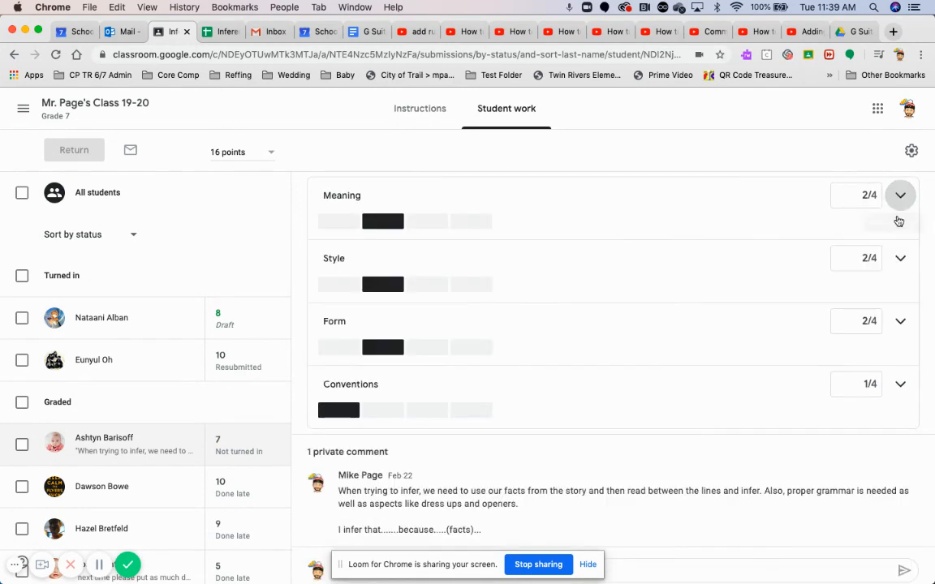
{"action": "left_click", "coordinate": [899, 321]}
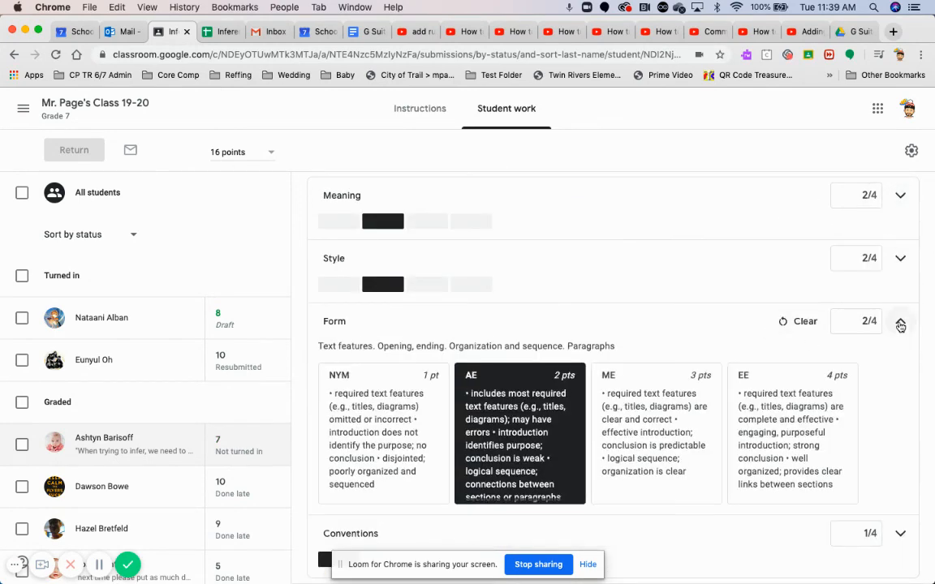
{"action": "left_click", "coordinate": [900, 324]}
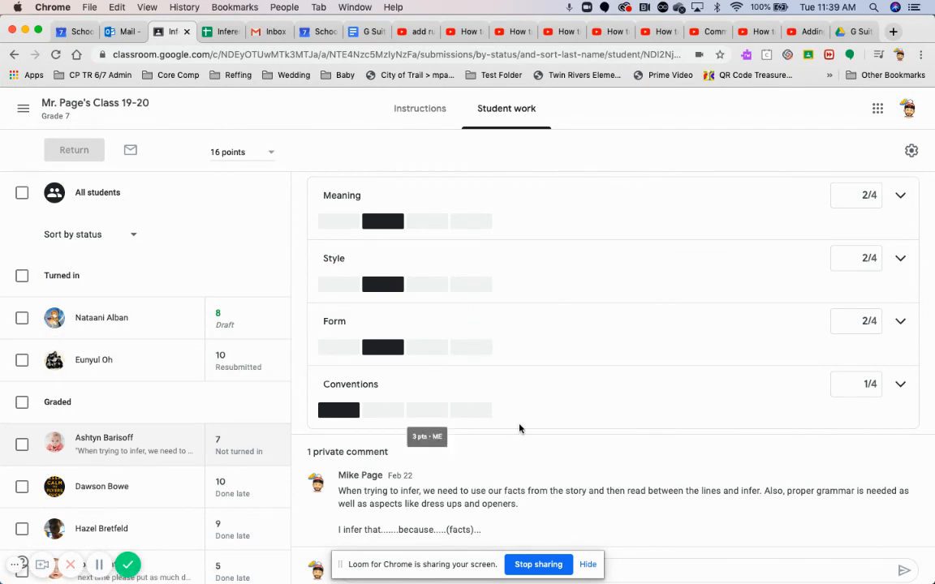
{"action": "scroll", "coordinate": [519, 429], "scroll_direction": "up", "scroll_amount": 5}
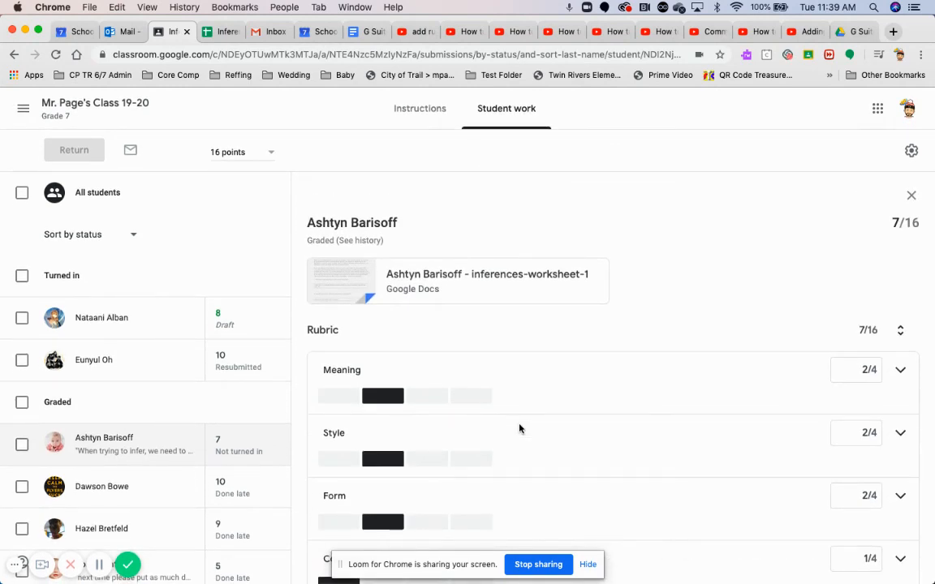
Switch to the Inference - One spreadsheet in Google Sheets and examine how the rubric's criteria and levels are laid out
{"action": "left_click", "coordinate": [219, 31]}
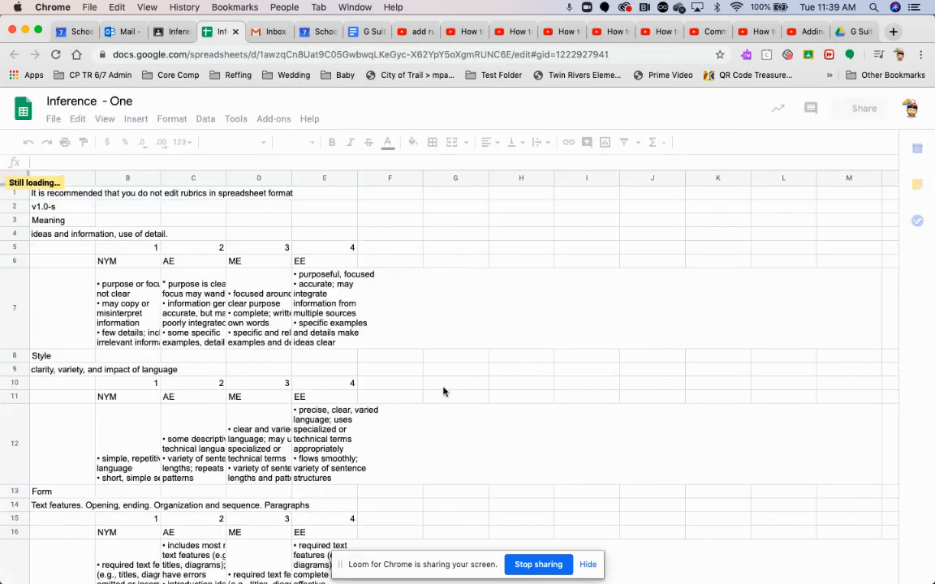
{"action": "scroll", "coordinate": [406, 309], "scroll_direction": "down", "scroll_amount": 2}
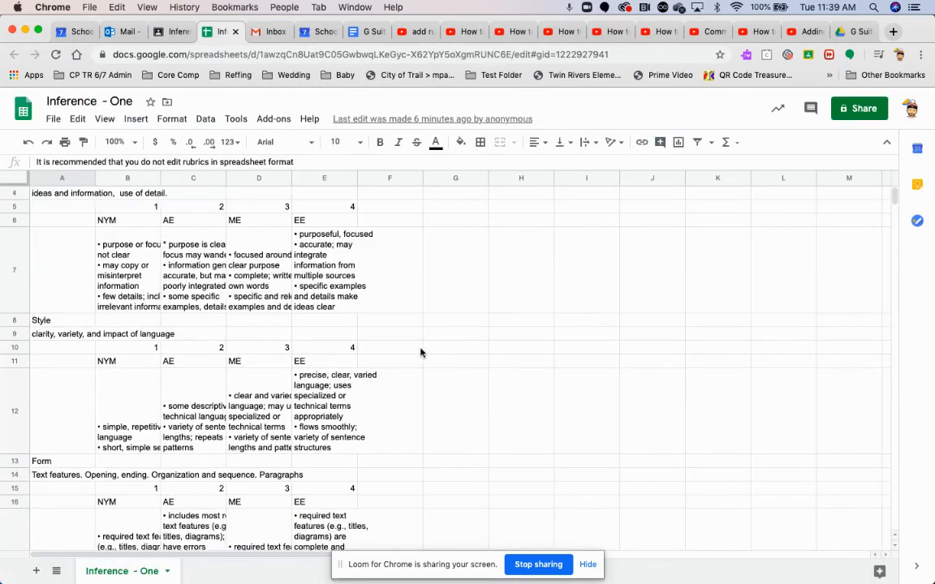